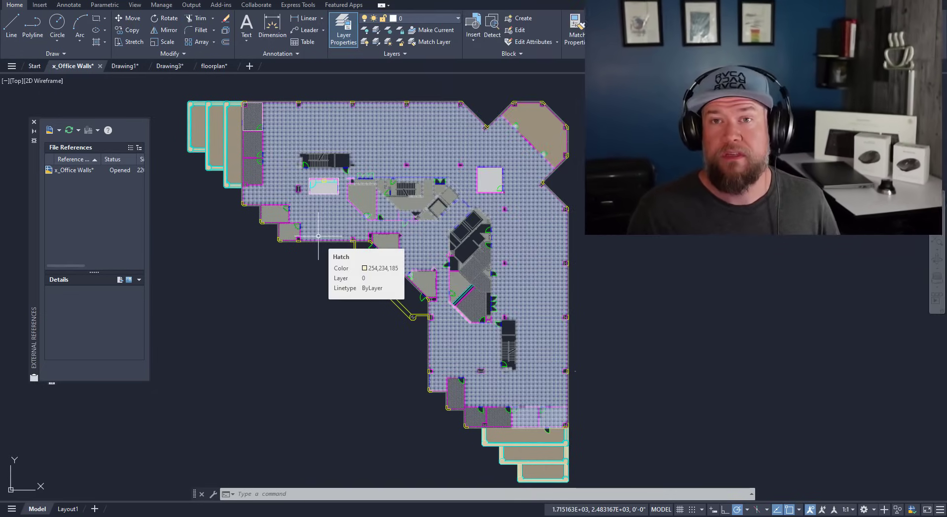
Cancel stray selections on the office walls plan and switch to the empty Drawing3.
left_click(319, 300)
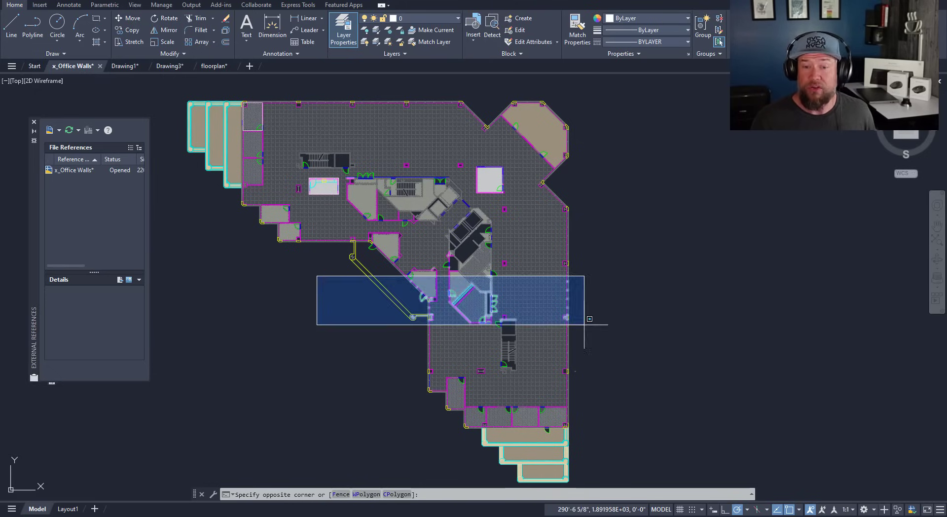
key("Escape")
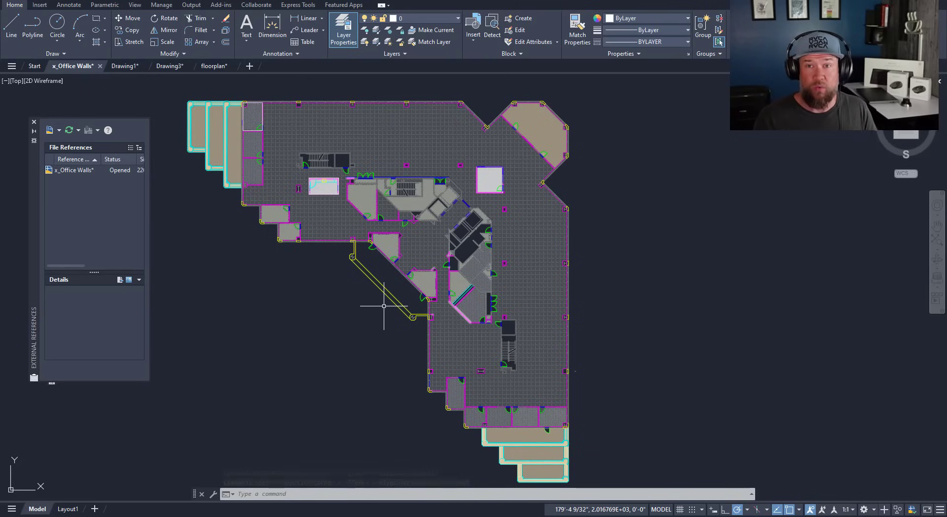
left_click(441, 18)
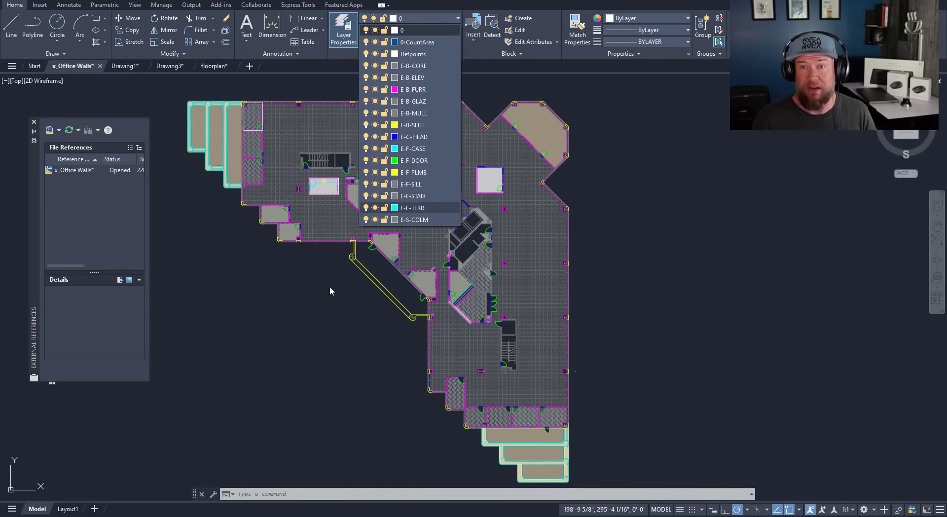
left_click(321, 309)
left_click(302, 304)
left_click(298, 302)
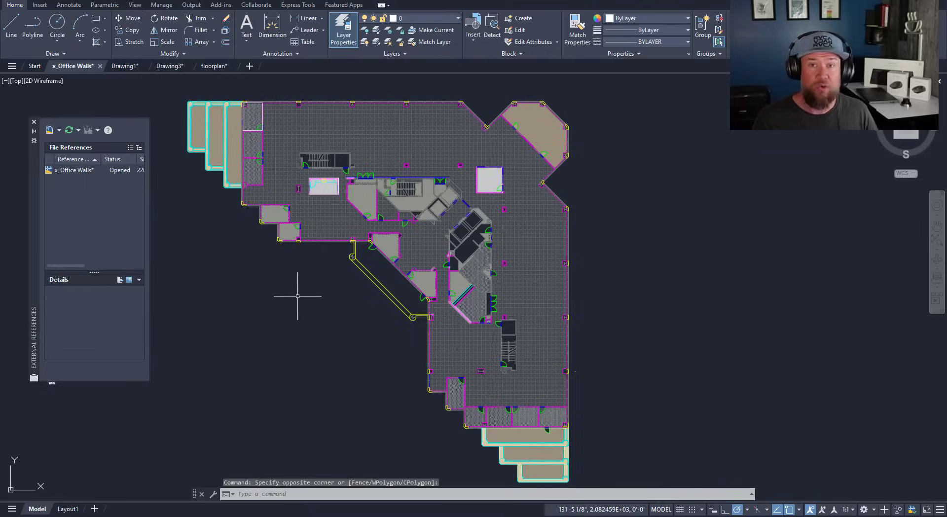
left_click(169, 65)
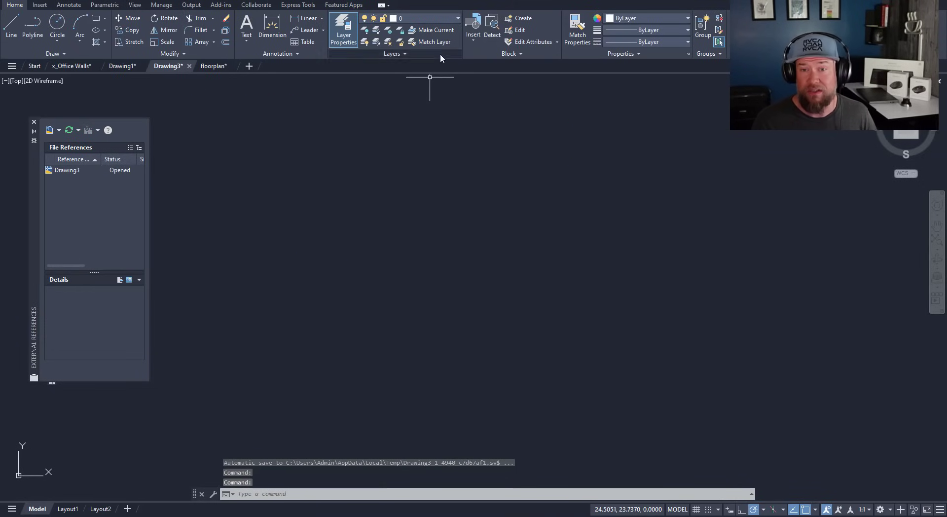
left_click(438, 20)
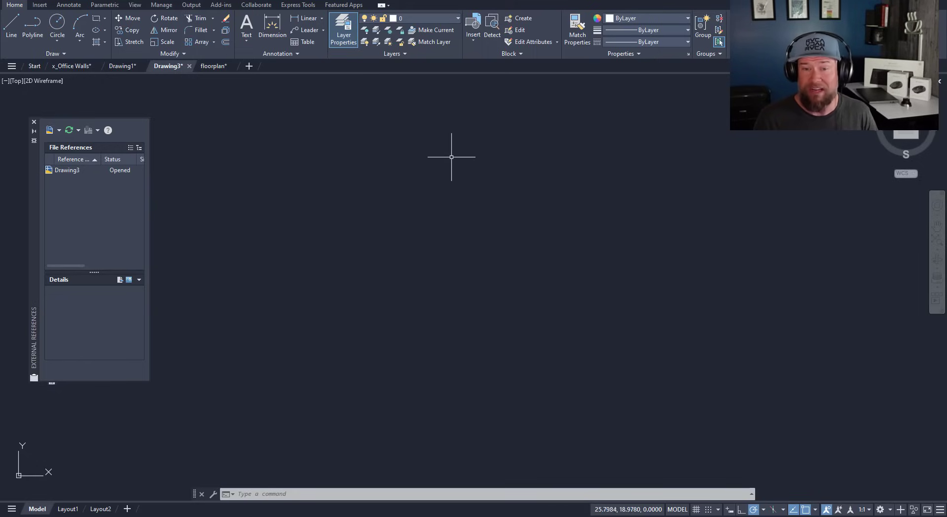
left_click(450, 137)
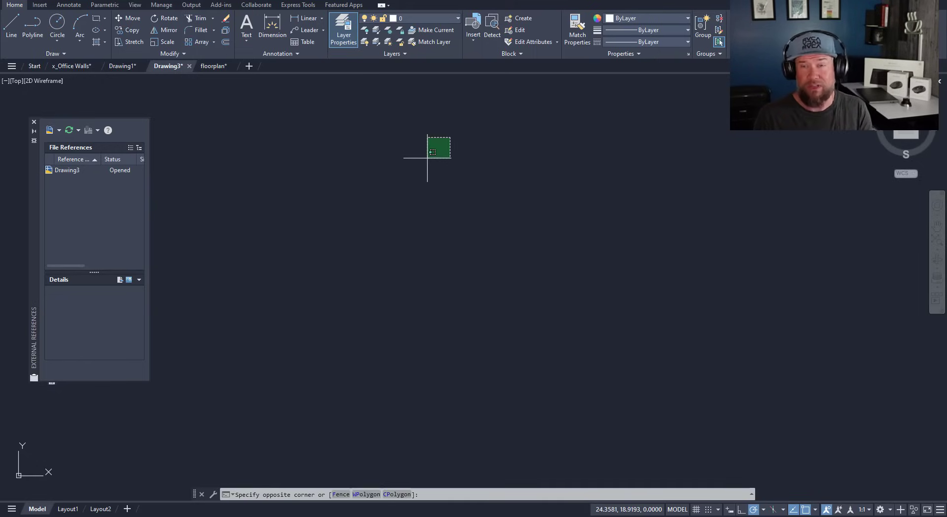
key("Escape")
key("Escape")
key("Escape")
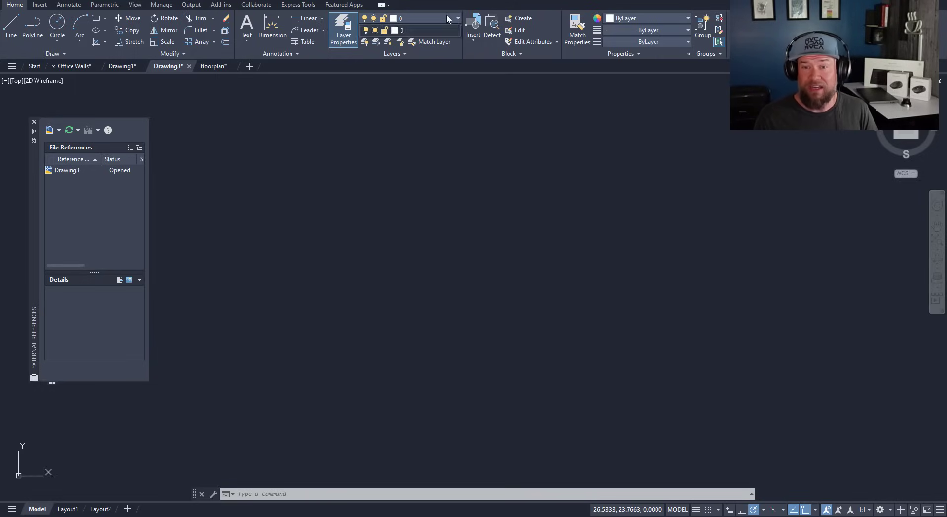
Switch to the floorplan drawing, pan it slightly, and list its layers.
left_click(213, 66)
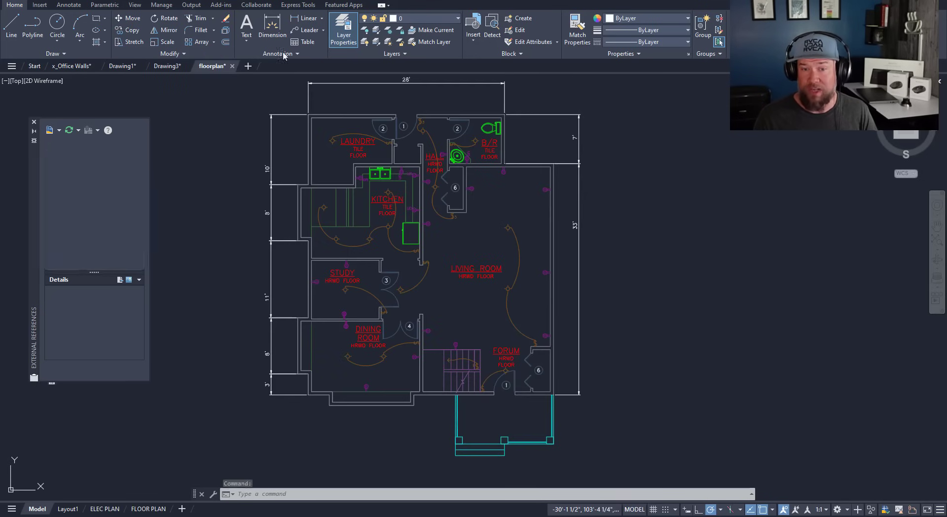
left_click(655, 181)
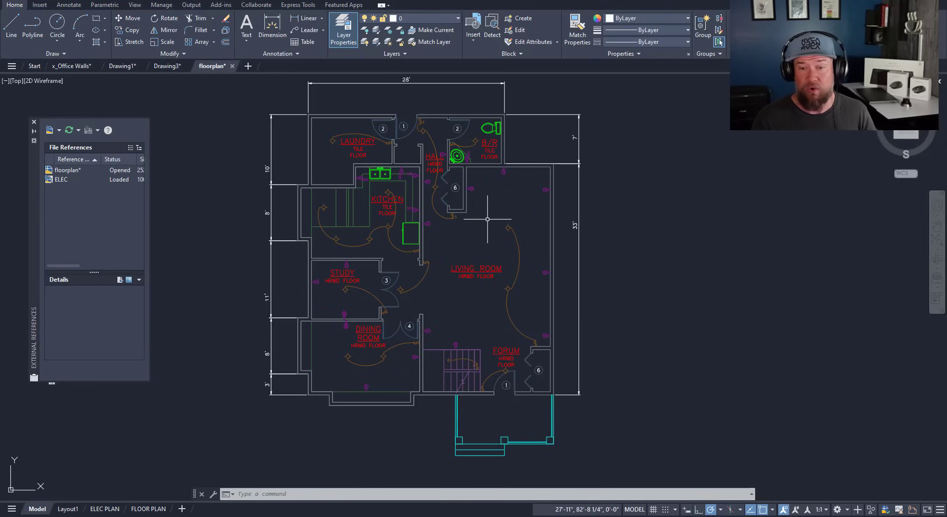
middle_click_drag(250, 104, 244, 121)
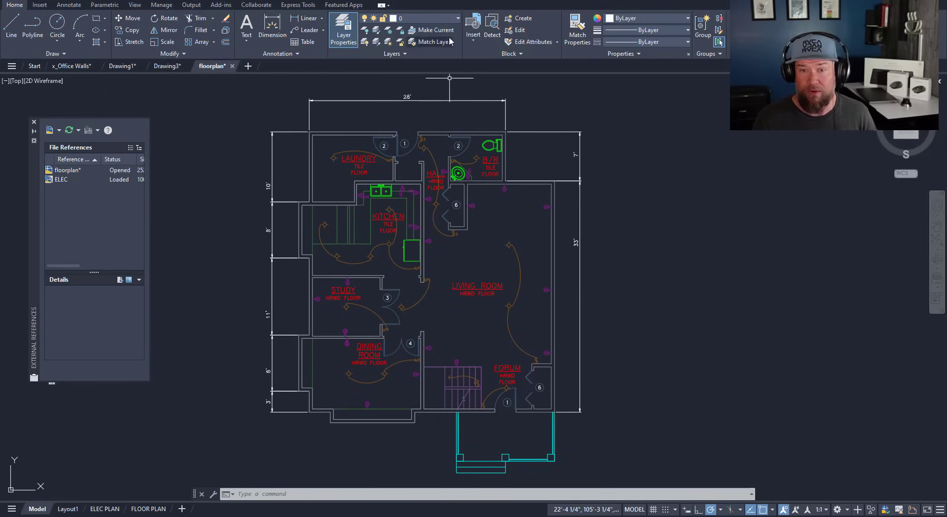
left_click(457, 20)
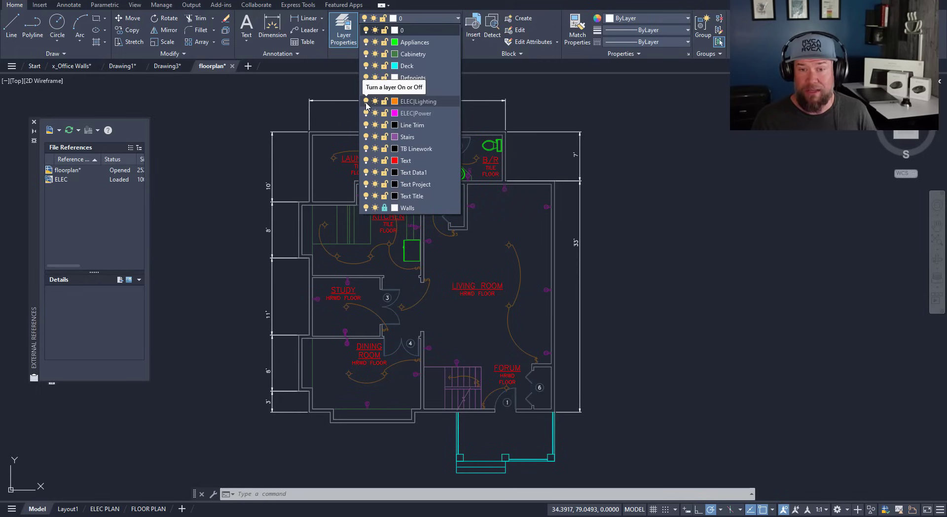
Open the Layer Properties Manager and turn the Appliances layer off and back on.
left_click(347, 42)
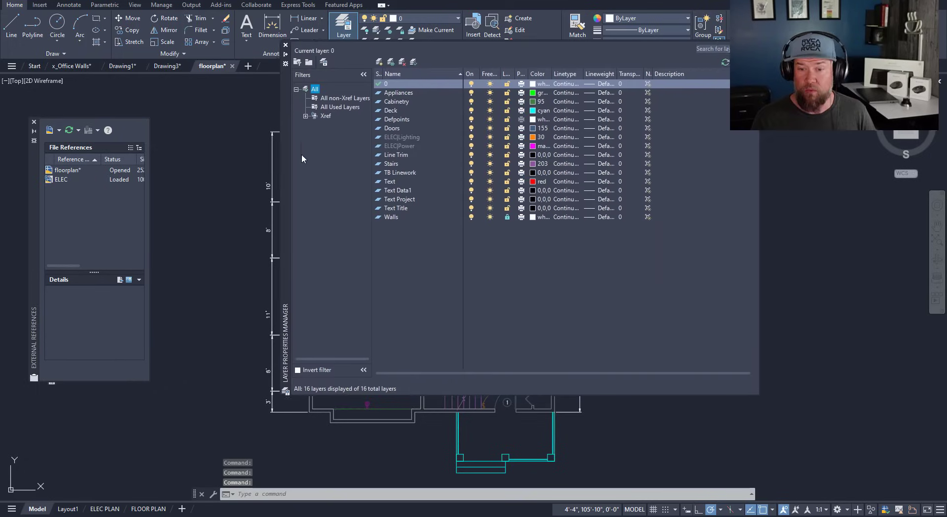
mouse_move(301, 154)
left_mouse_down()
mouse_move(429, 178)
mouse_move(477, 163)
mouse_move(429, 155)
mouse_move(451, 122)
left_mouse_up()
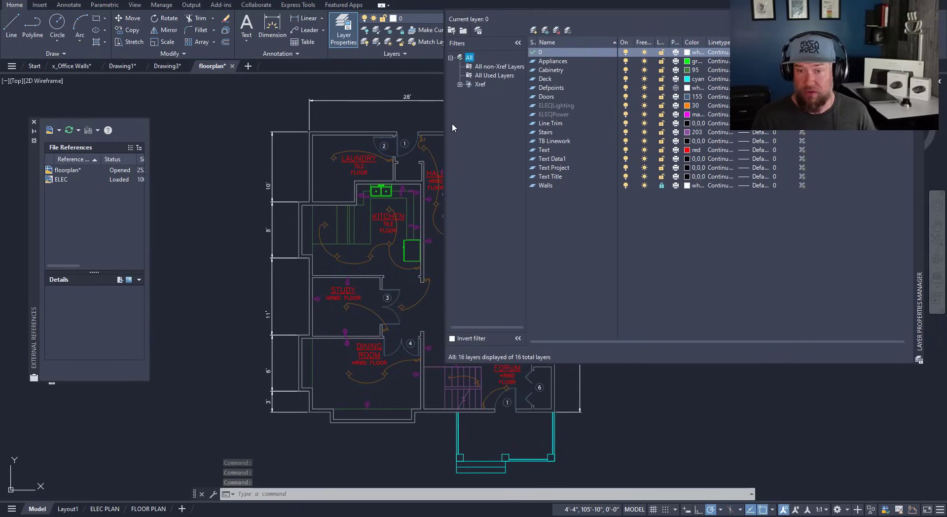
left_click(626, 61)
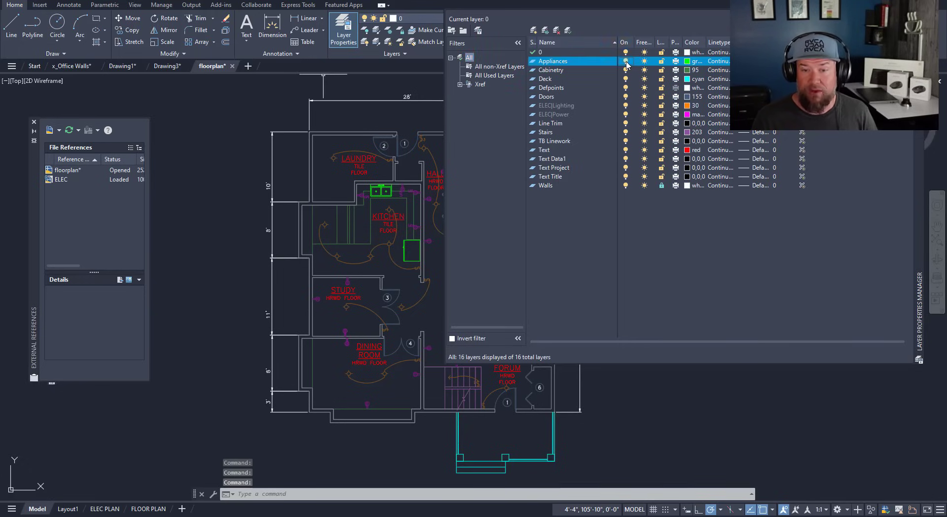
left_click(626, 61)
left_click(626, 62)
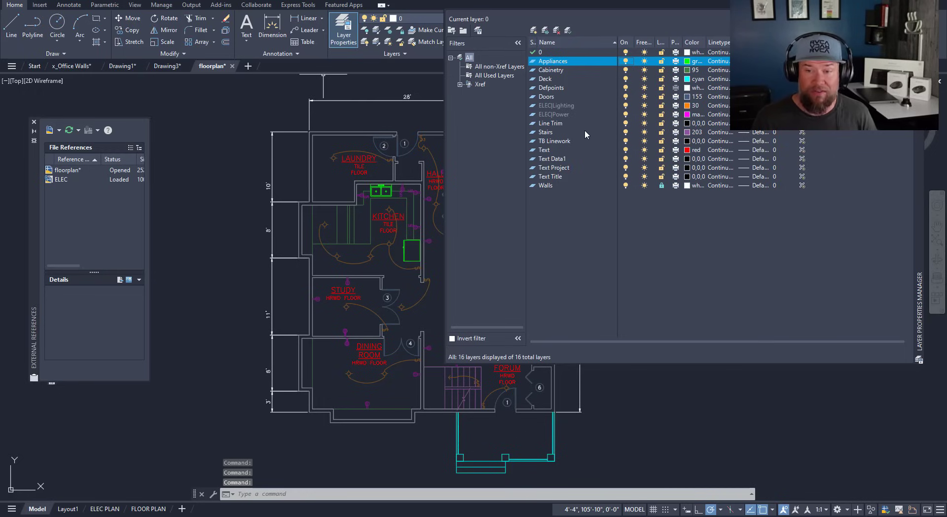
Turn the Doors layer off and back on, then freeze and thaw it.
left_click(560, 97)
left_click(625, 98)
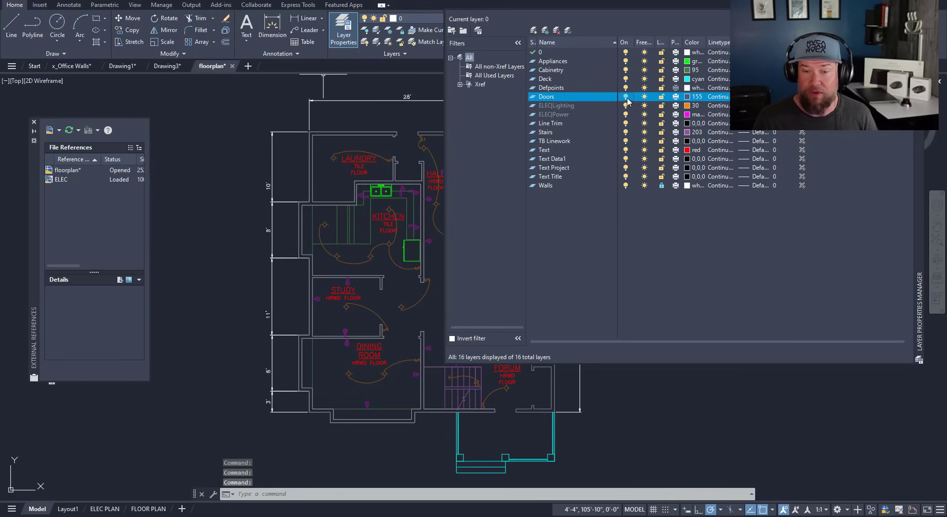
left_click(626, 97)
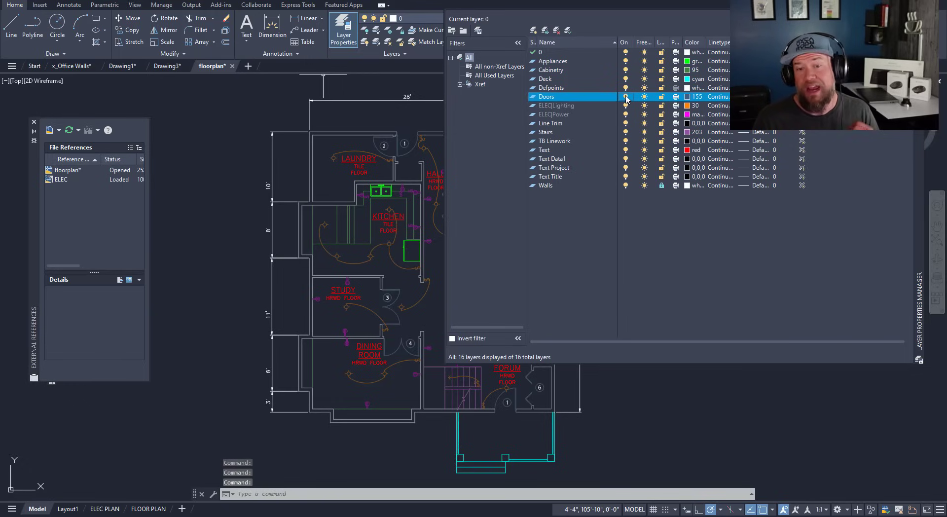
left_click(625, 98)
left_click(626, 98)
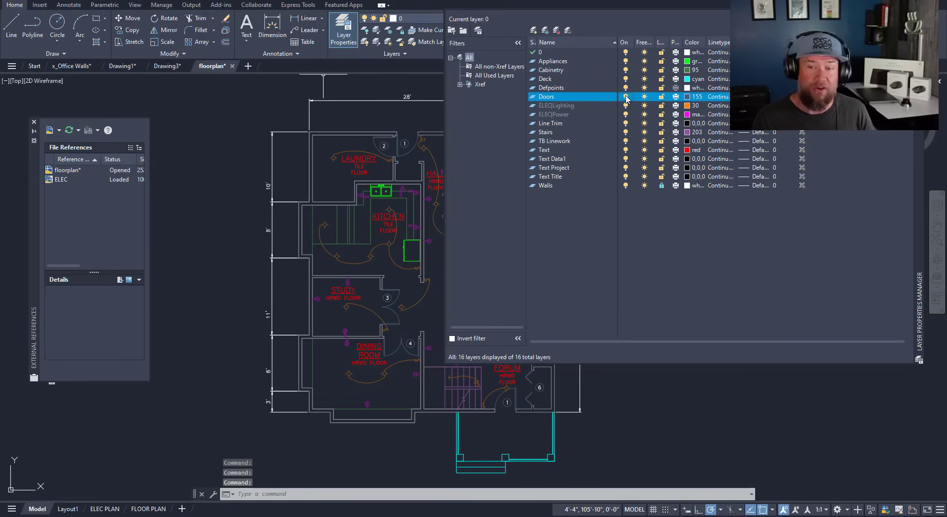
left_click(626, 88)
left_click(626, 98)
left_click(628, 89)
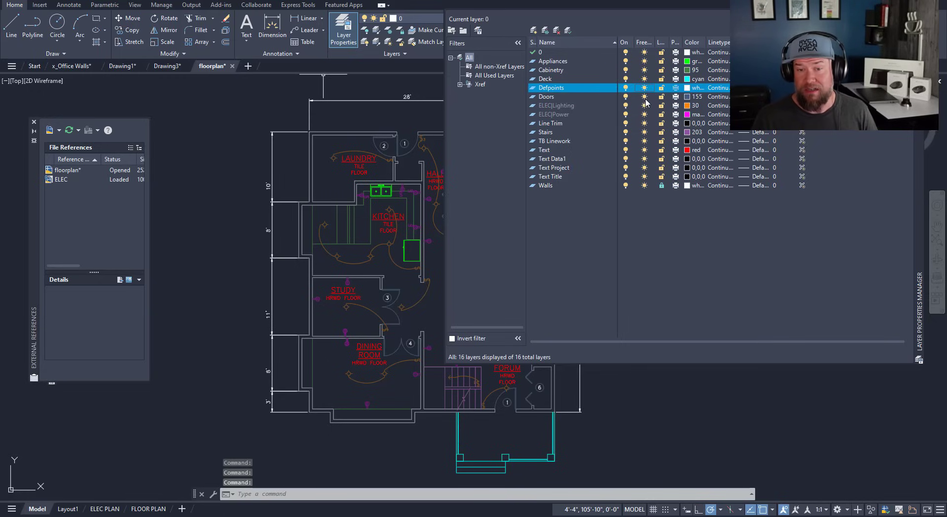
left_click(644, 97)
left_click(644, 96)
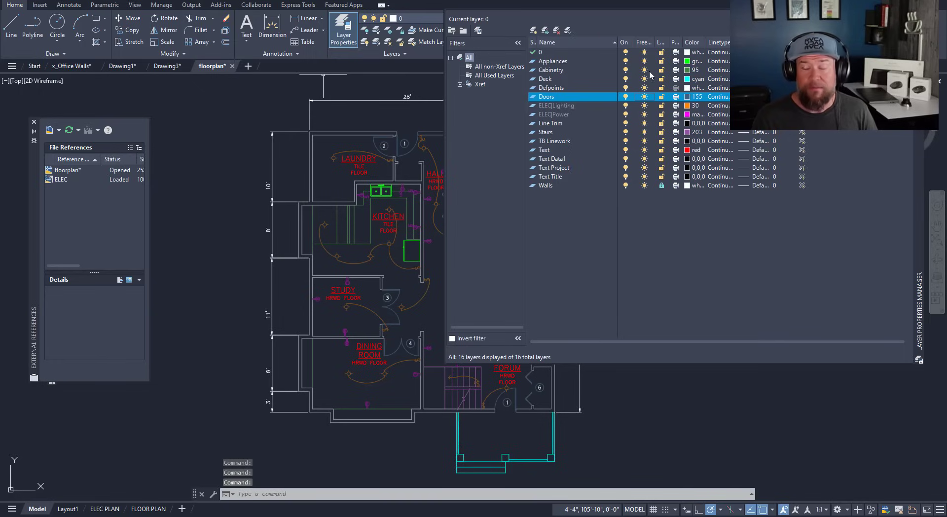
left_click_drag(654, 45, 687, 45)
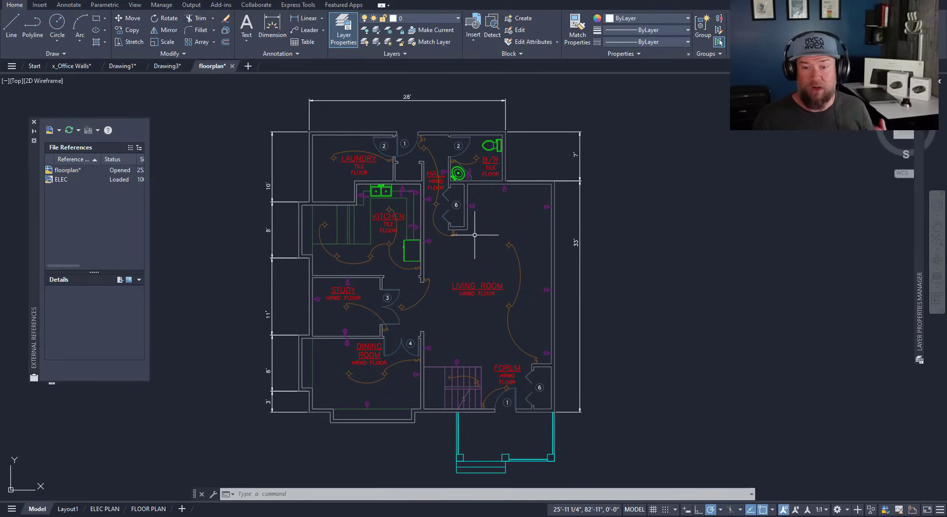
Clear a few empty selections and return to the blank Drawing3.
left_click(486, 236)
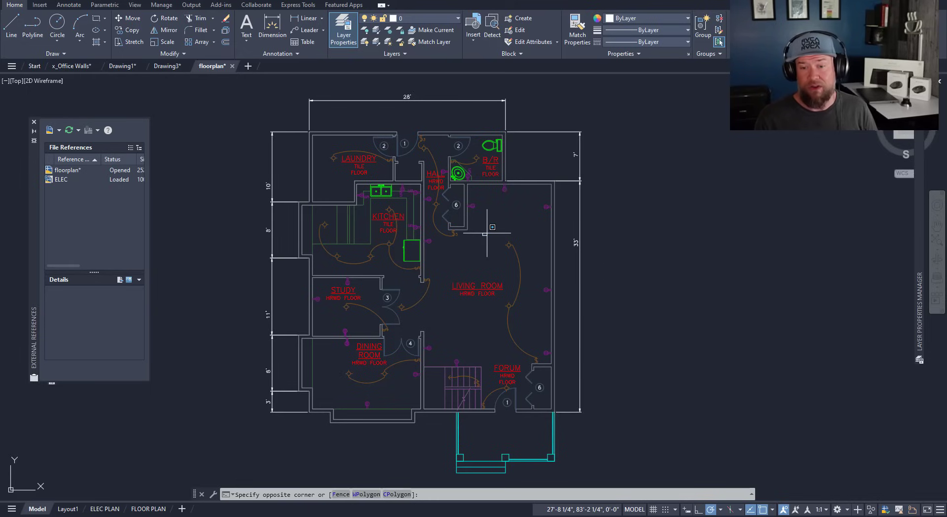
left_click(513, 213)
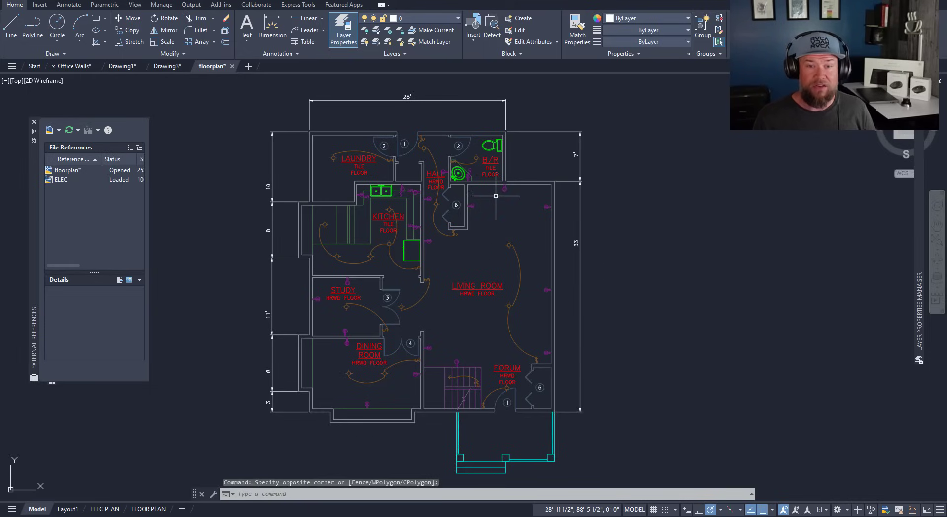
left_click(412, 114)
left_click(397, 119)
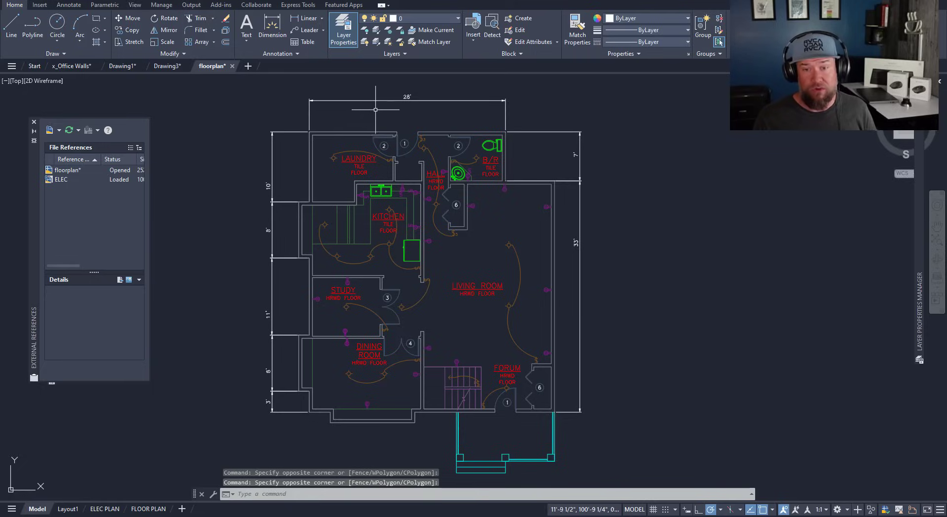
left_click(249, 96)
left_click(227, 101)
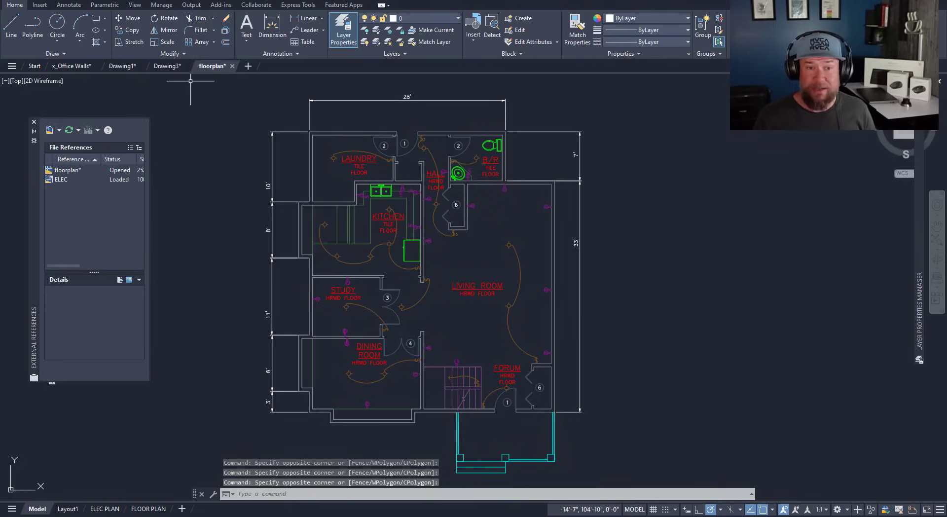
left_click(167, 66)
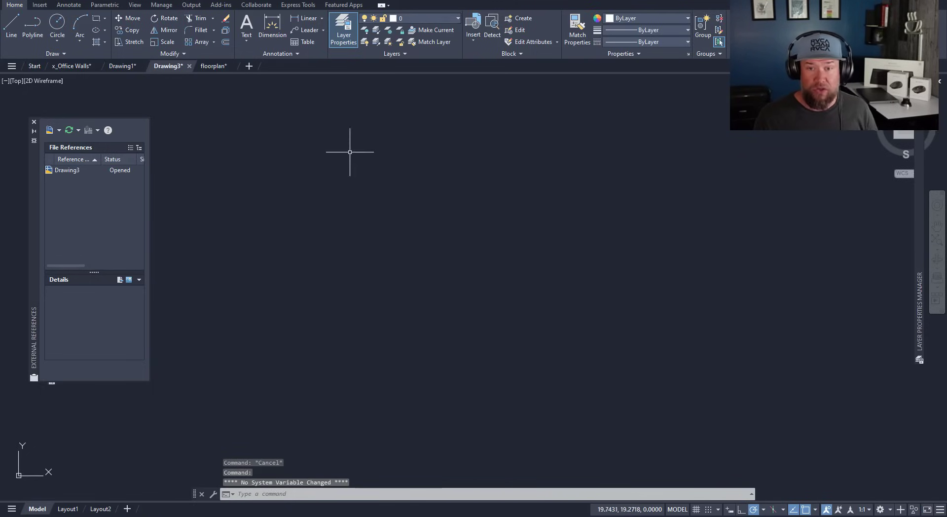
In Drawing3's Layer Properties Manager, create a new layer keeping the default name Layer1.
left_click(343, 29)
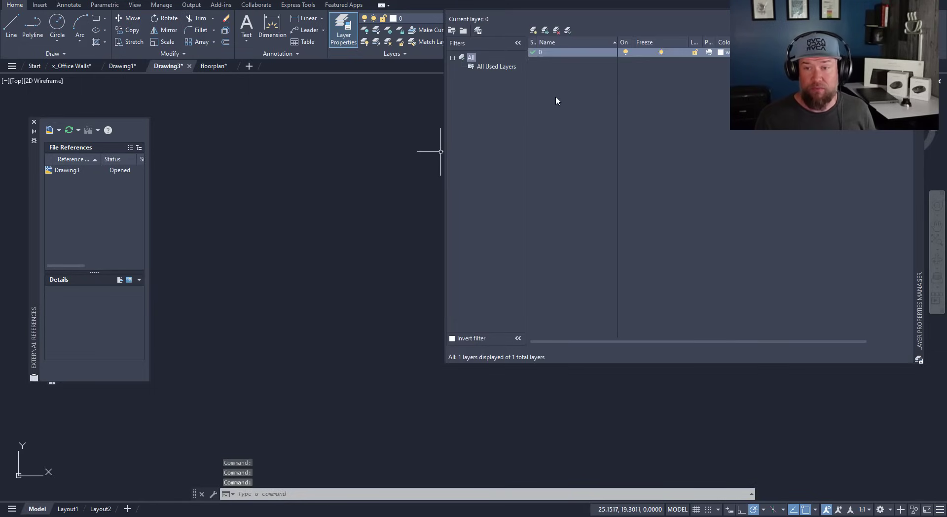
left_click_drag(918, 138, 832, 207)
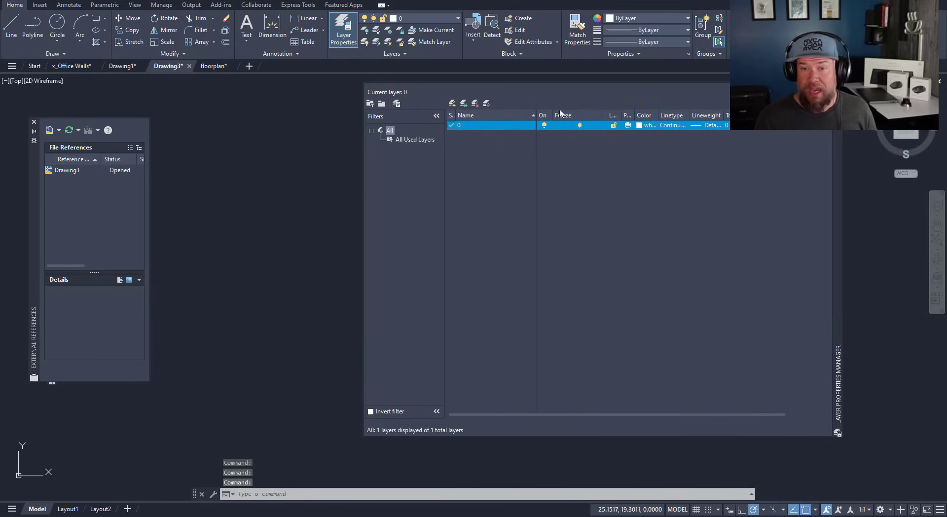
left_click(452, 103)
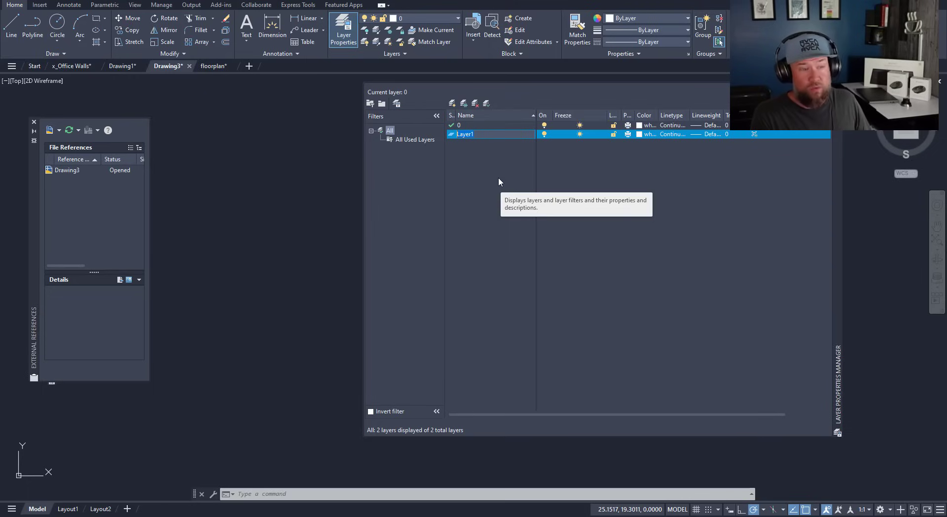
left_click(299, 132)
key("Escape")
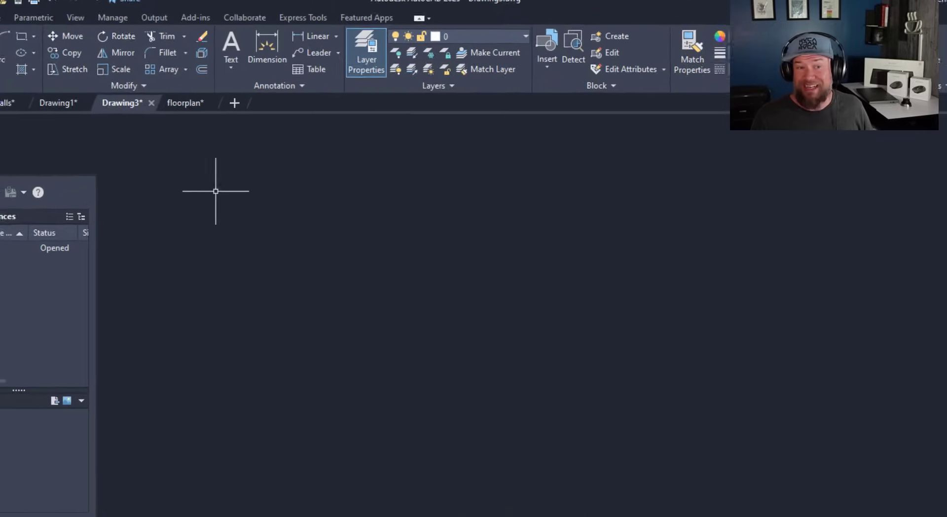
Switch to Drawing1 and scroll its layer list past A-ANNO-GRID, A-DETL-NOTE and A-DOOR-EXTR.
left_click(52, 110)
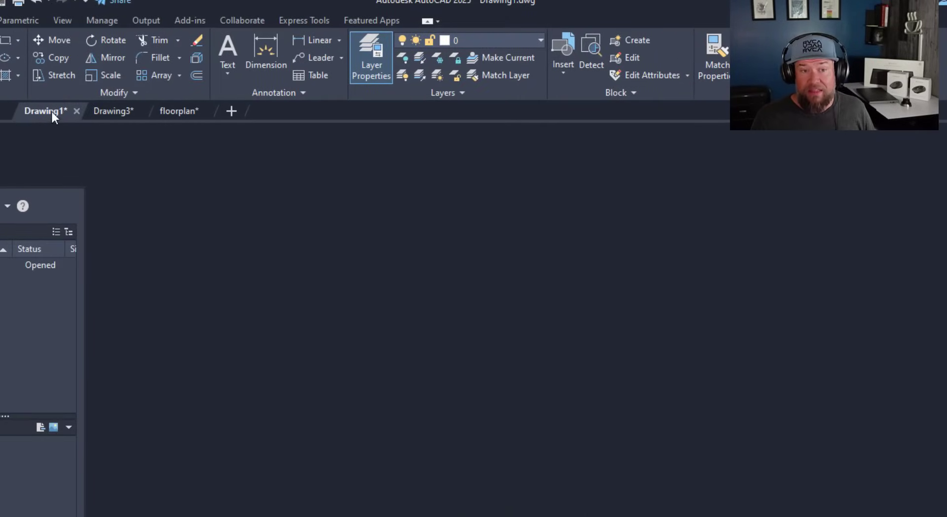
left_click(479, 41)
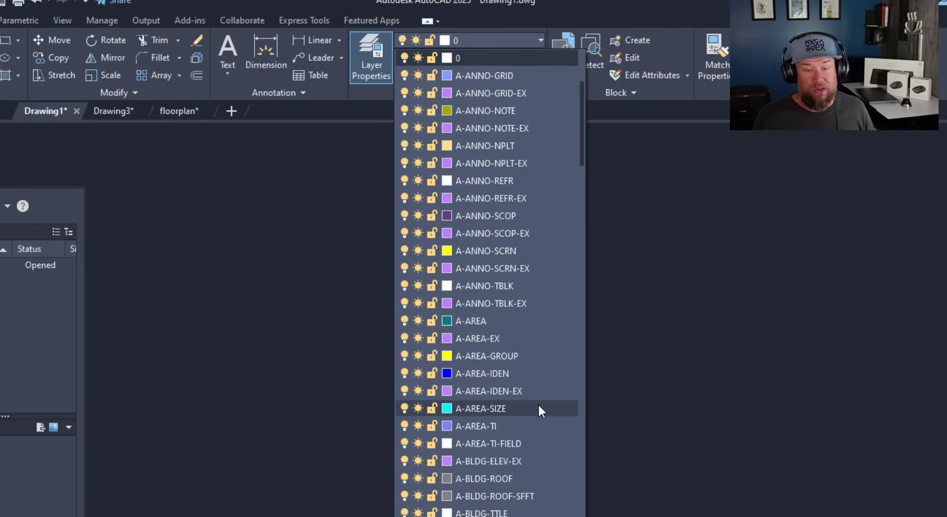
scroll(536, 395, "down", 1)
scroll(538, 381, "down", 5)
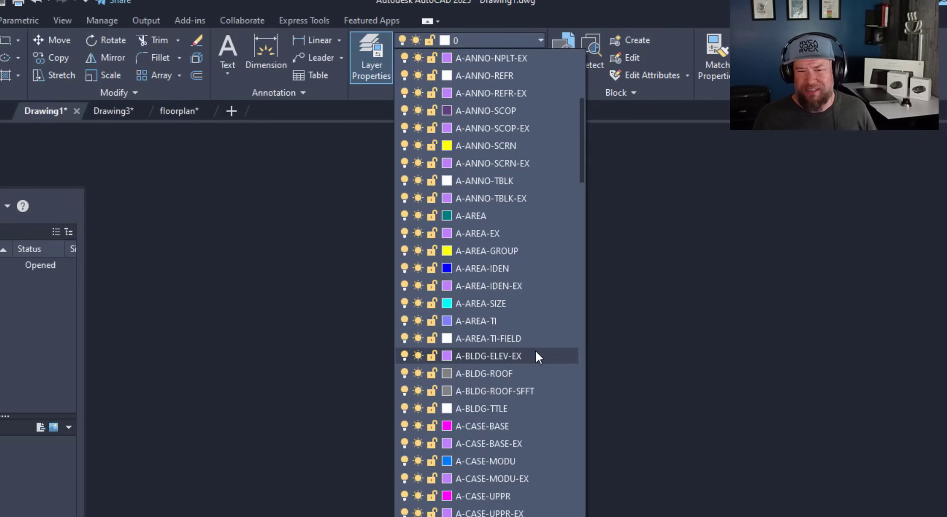
scroll(537, 351, "down", 9)
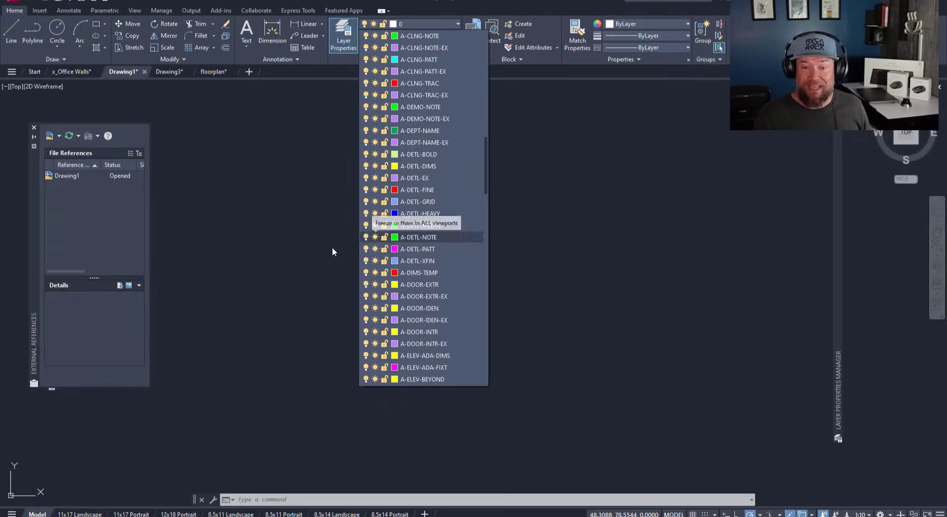
left_click(330, 247)
key("Escape")
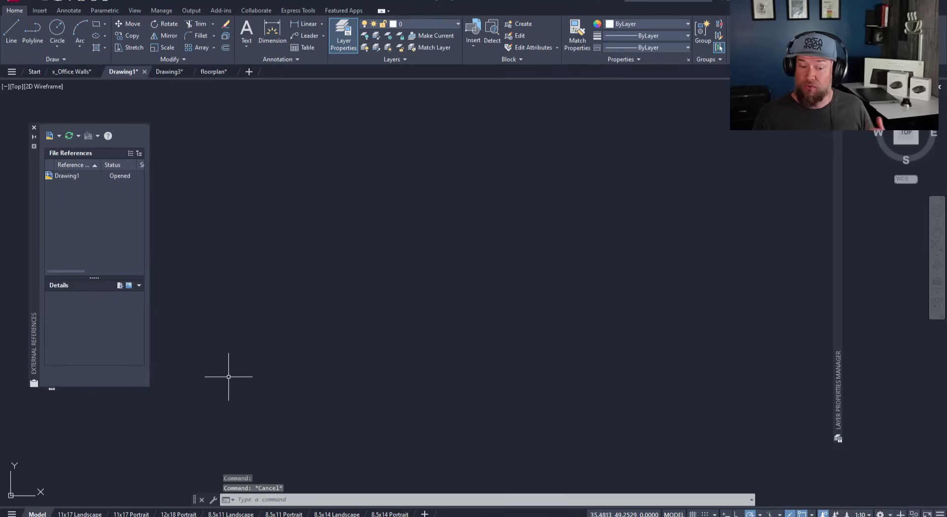
left_click(86, 514)
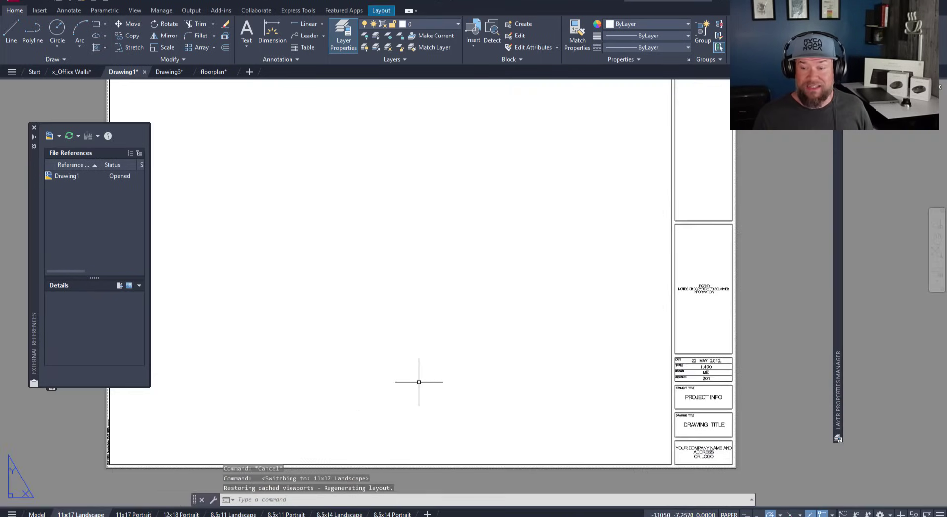
scroll(462, 341, "down", 2)
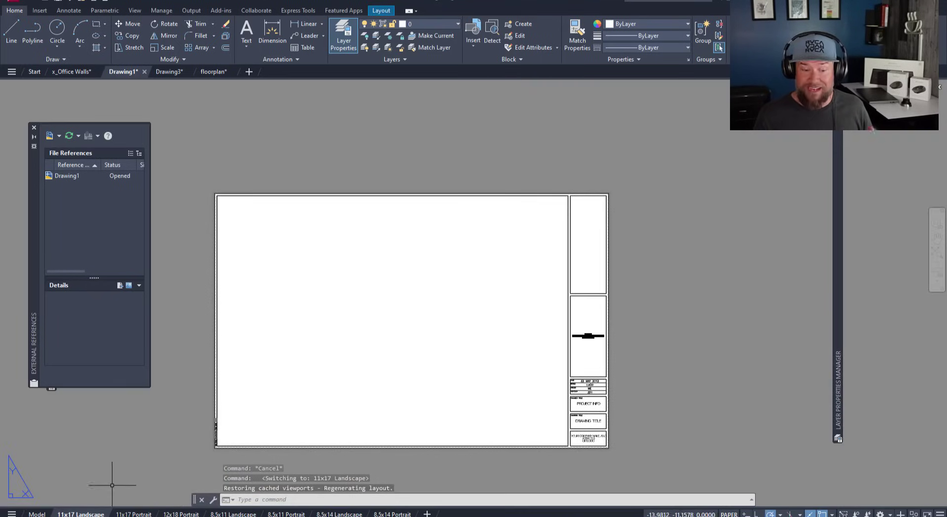
left_click(37, 514)
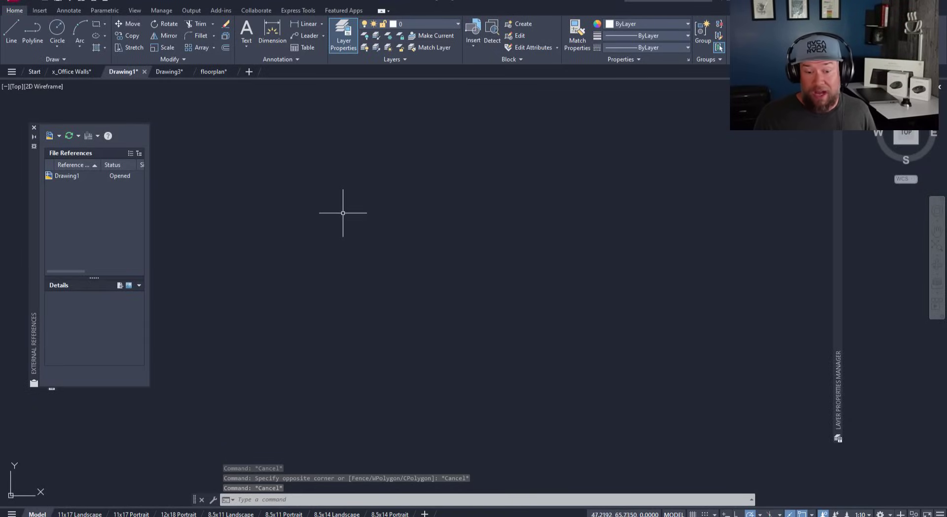
Expand the docked Layer Properties Manager and scroll through Drawing1's 186 used layers.
left_click(312, 269)
left_click(394, 257)
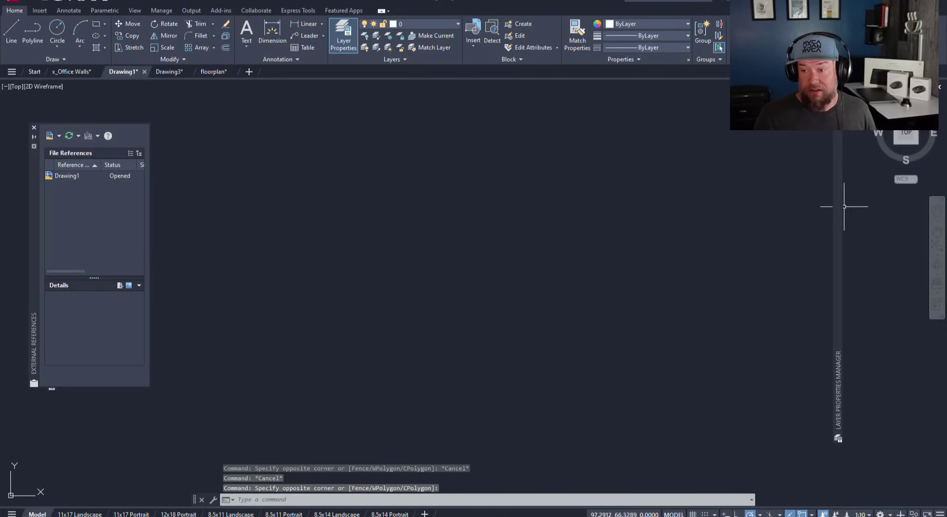
mouse_move(841, 212)
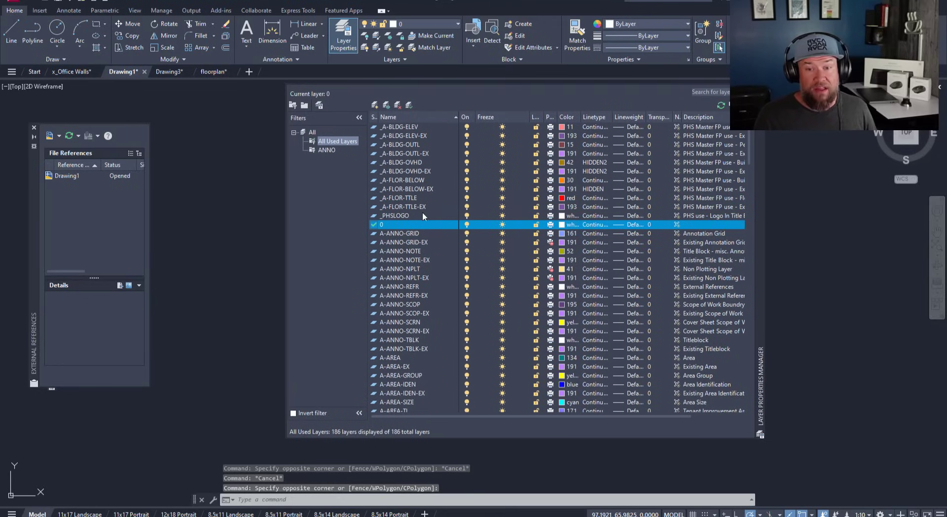
scroll(428, 270, "down", 4)
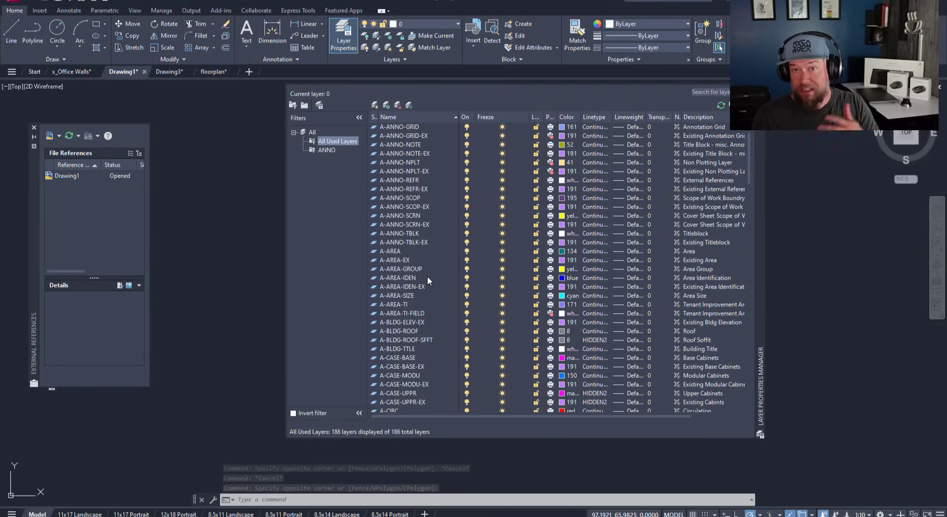
scroll(443, 275, "up", 4)
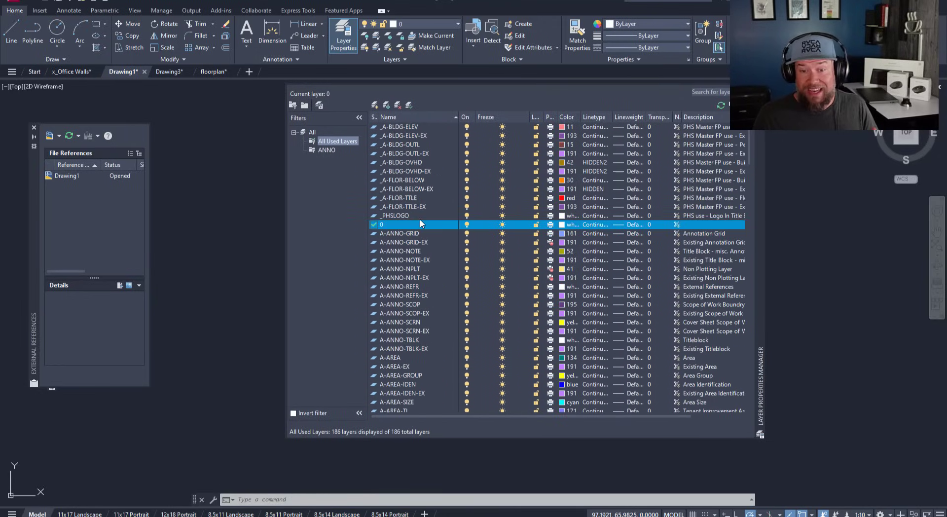
scroll(417, 220, "down", 2)
scroll(409, 223, "up", 2)
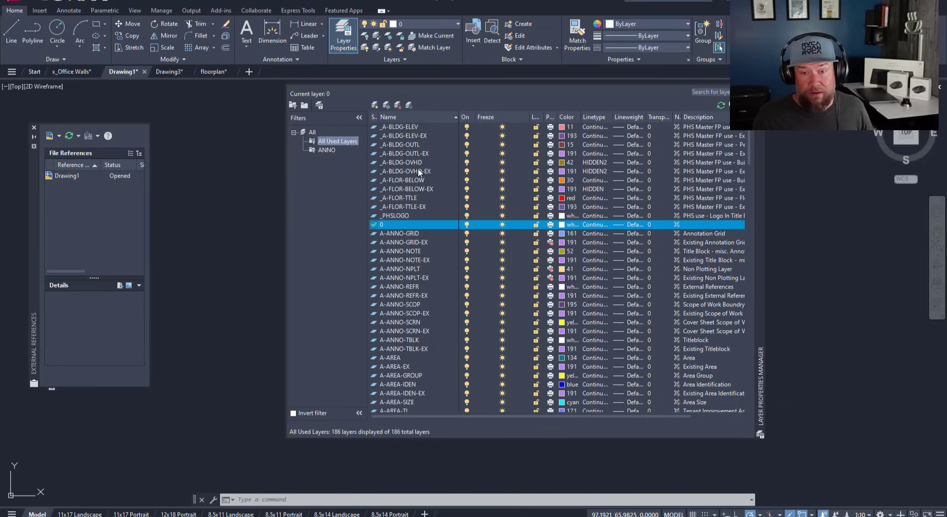
Select the All filter to list all 186 layers and open its context menu.
left_click(311, 132)
right_click(312, 132)
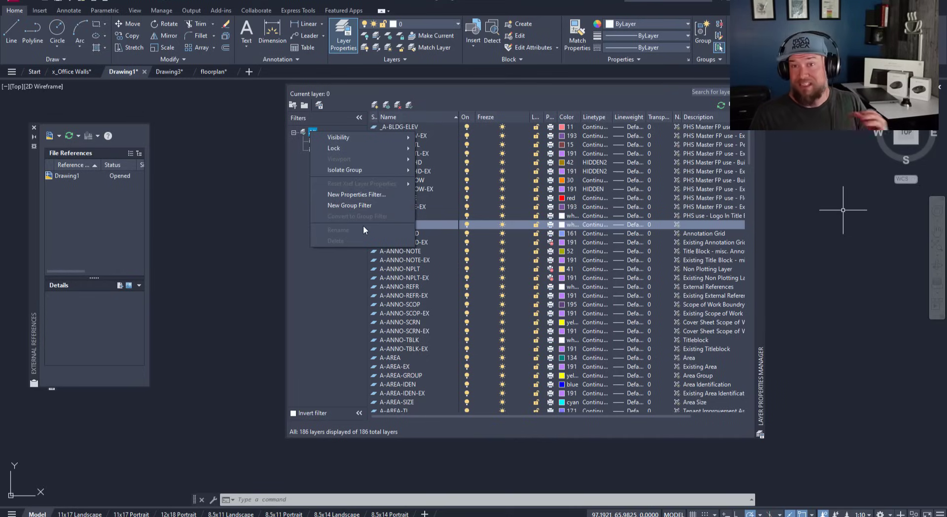
Create a properties filter named ANNO 2 with the layer-name pattern ANNO*.
left_click(355, 196)
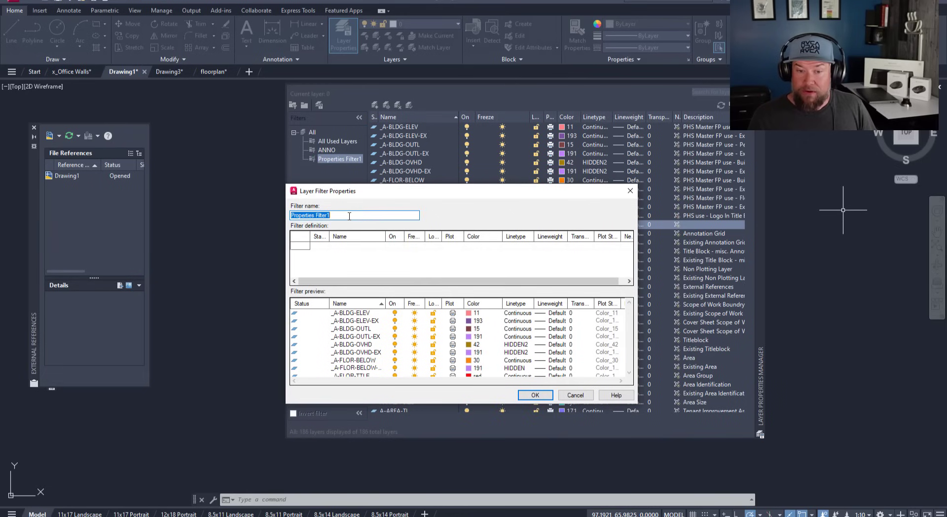
left_click_drag(372, 191, 190, 211)
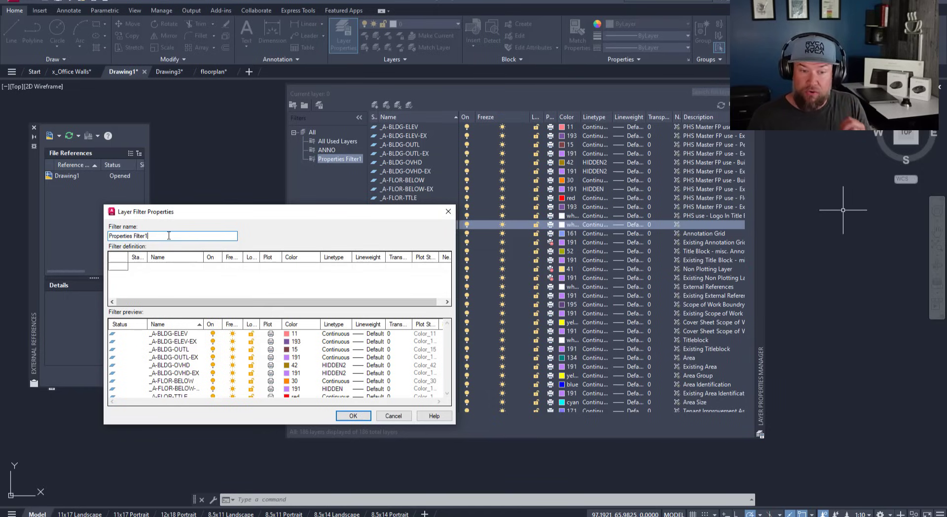
left_click_drag(169, 235, 91, 239)
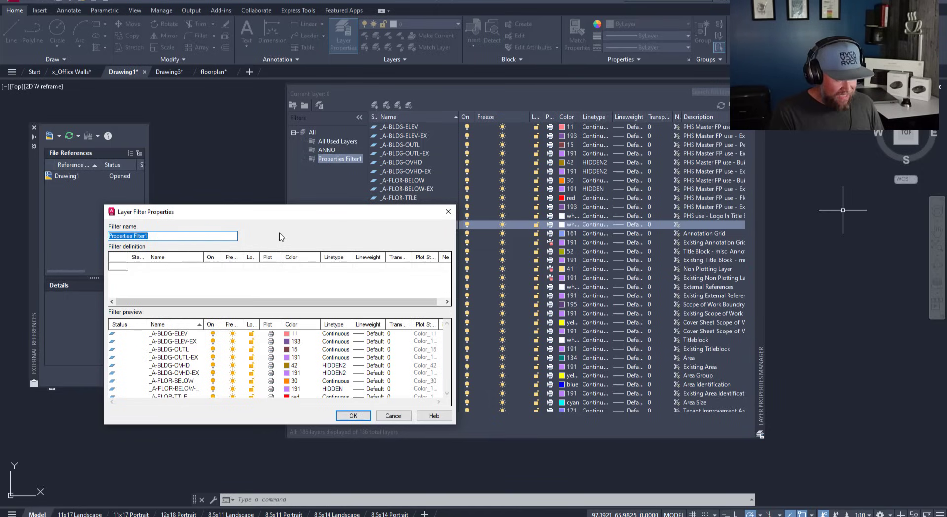
type("ANNO")
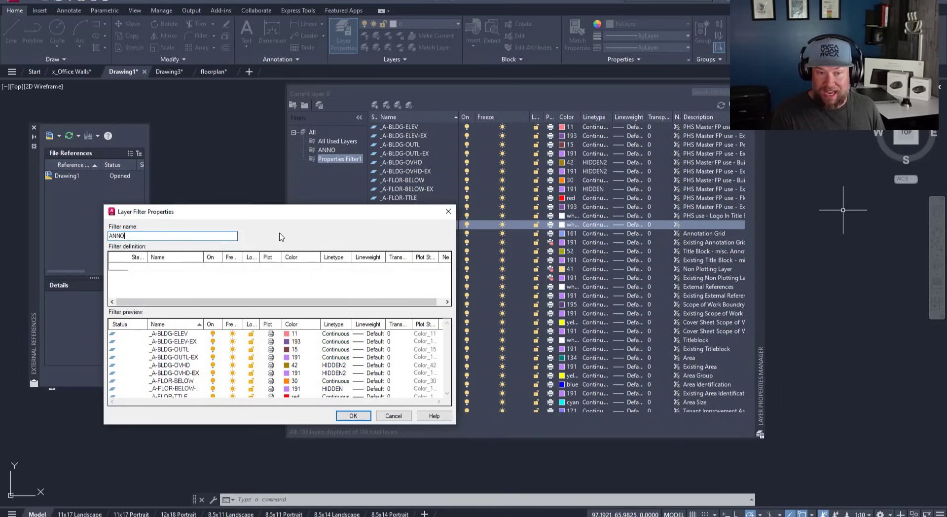
left_click(185, 272)
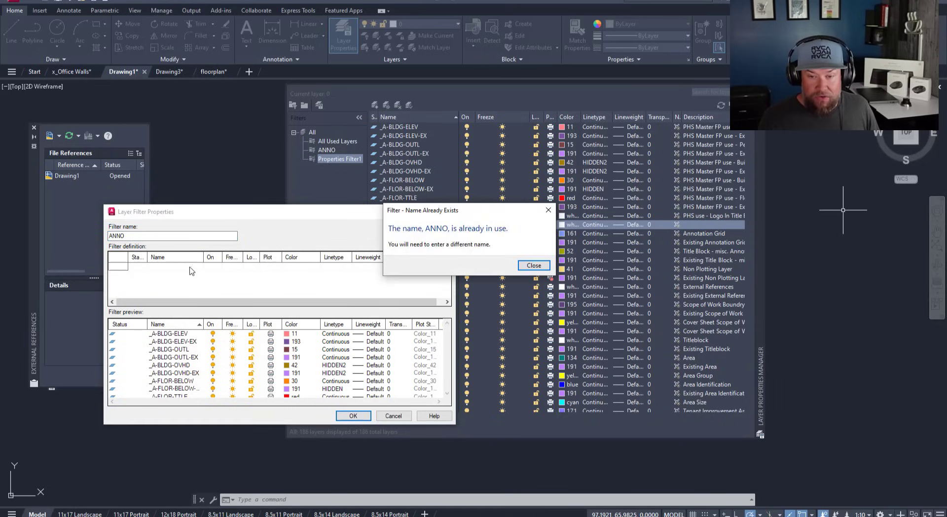
left_click(534, 265)
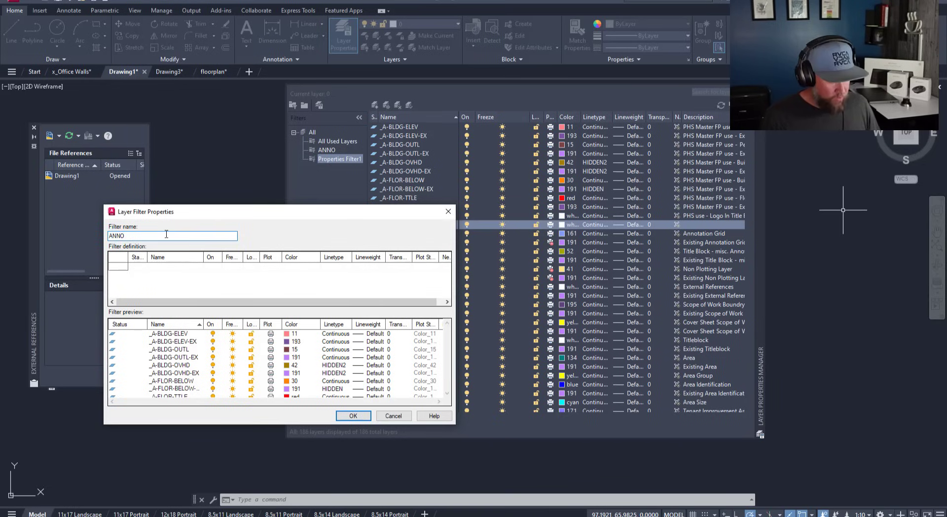
type("2")
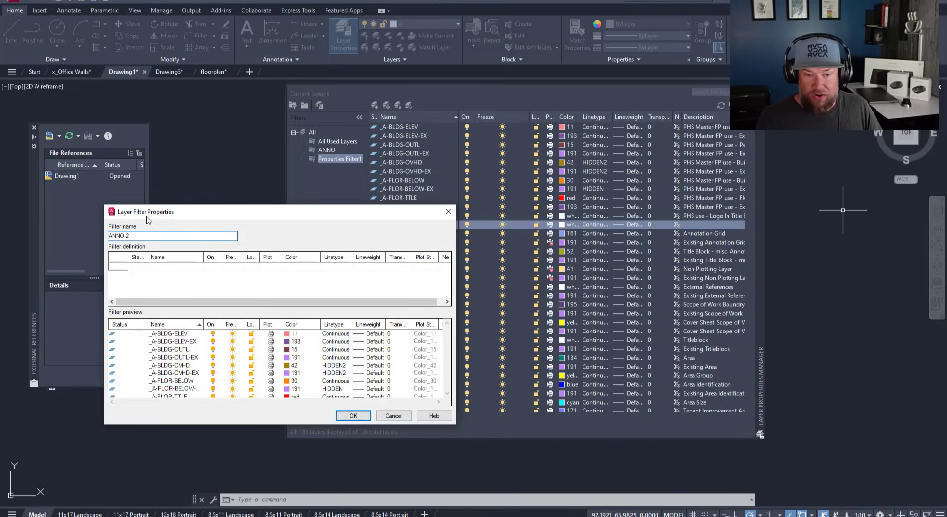
left_click(171, 267)
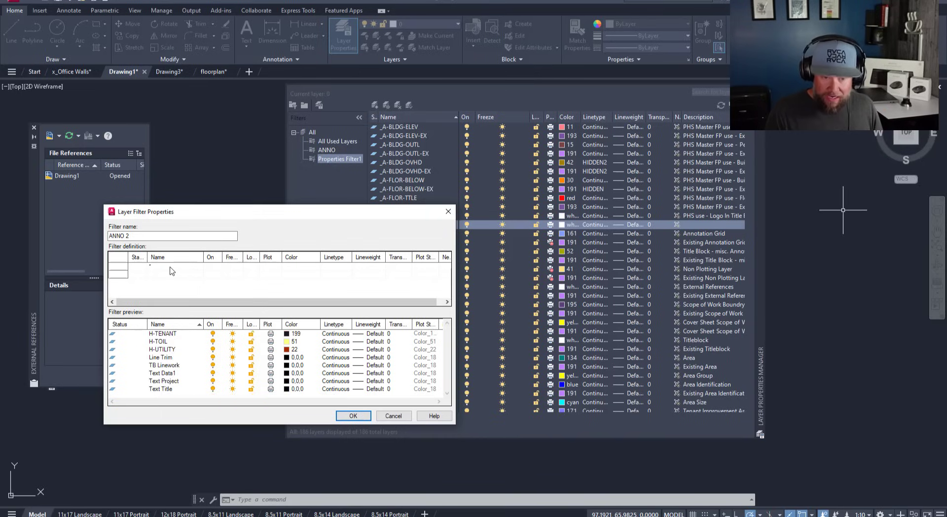
type("ANNO")
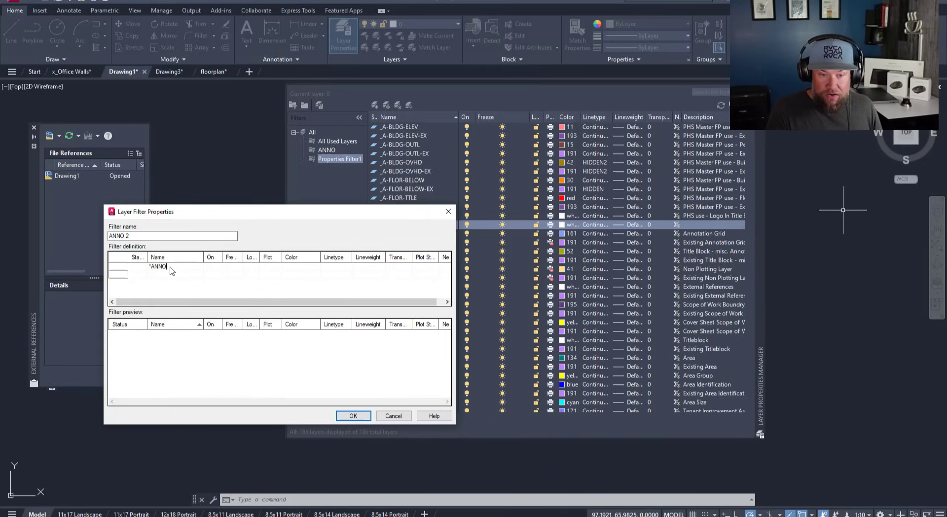
type("*")
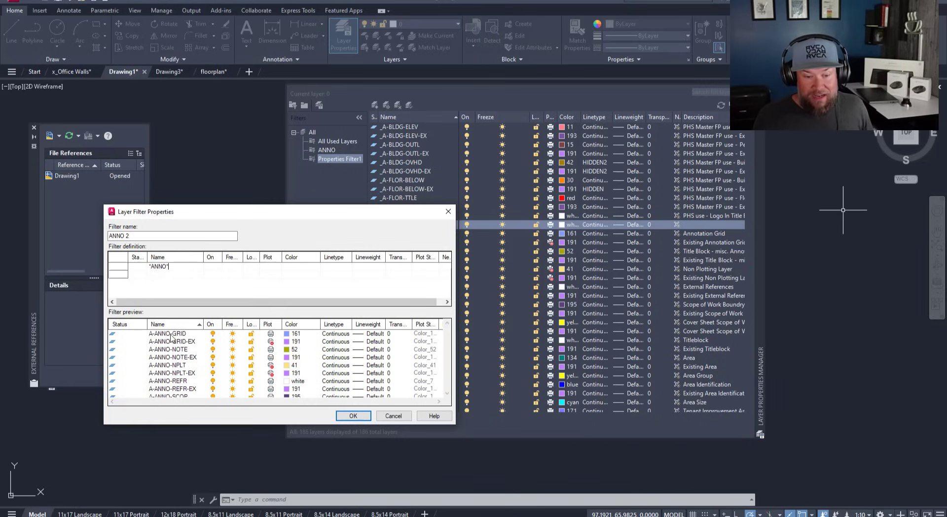
Save the ANNO 2 filter and apply it to the layer list.
left_click(351, 416)
left_click(329, 159)
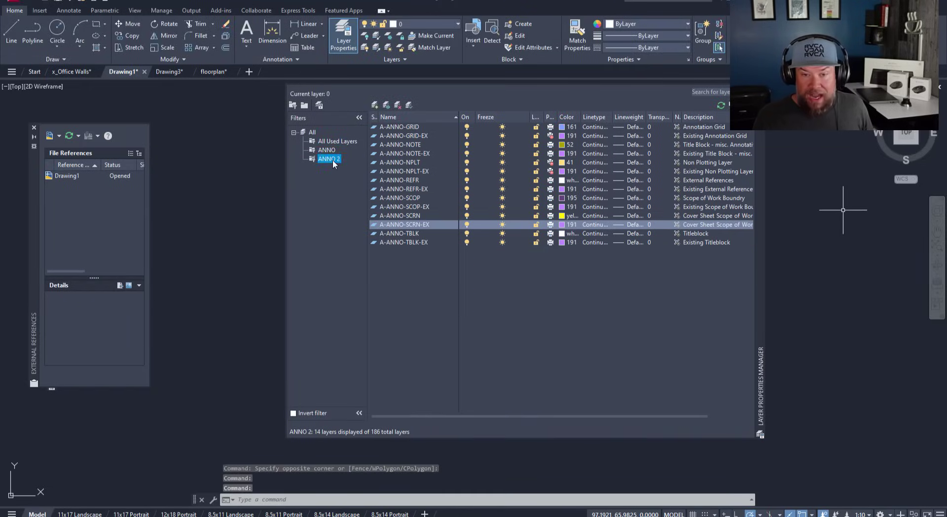
left_click(332, 159)
key("Return")
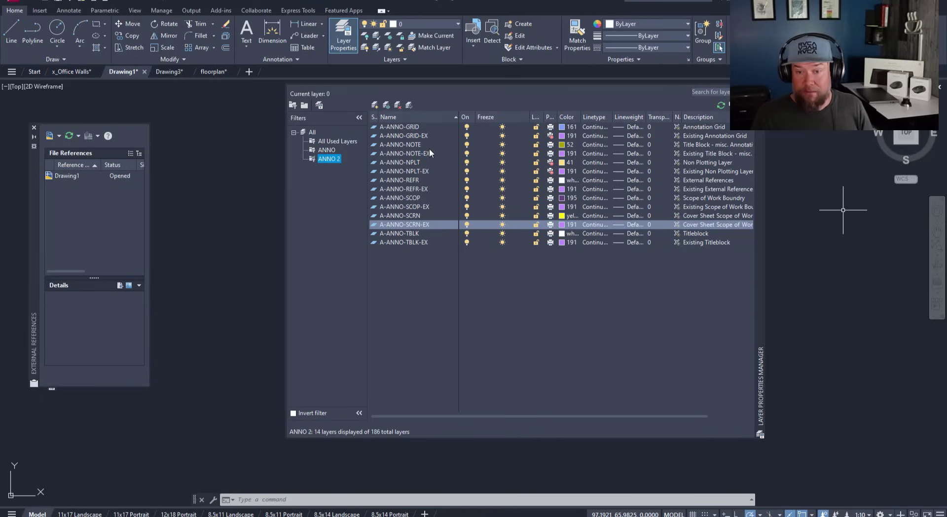
Select A-ANNO-GRID, A-ANNO-REFR and A-ANNO-GRID-EX, and widen the Plot column.
left_click(414, 130)
left_click(418, 180)
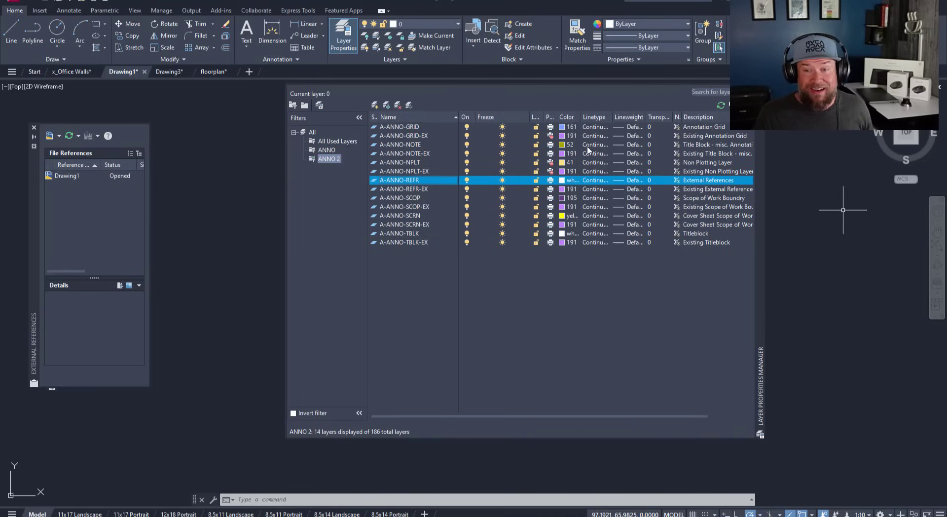
left_click_drag(558, 117, 590, 119)
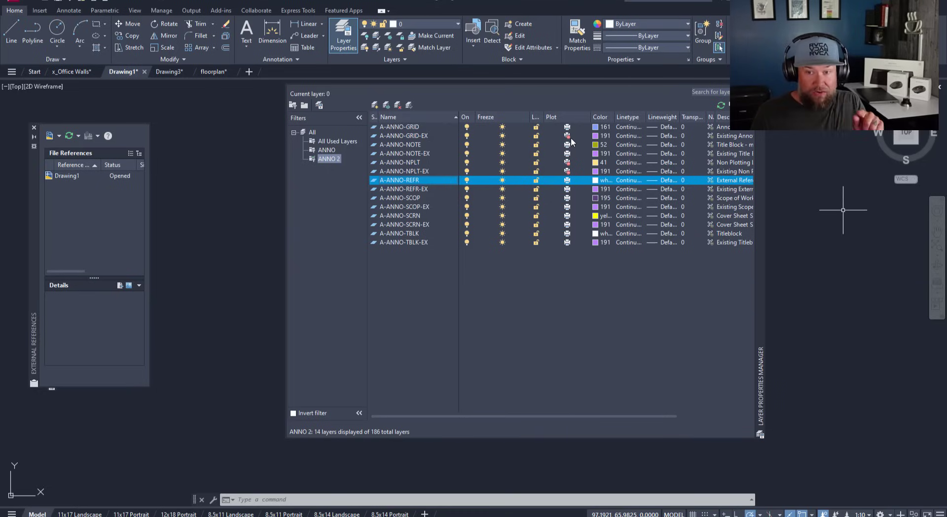
left_click(429, 136)
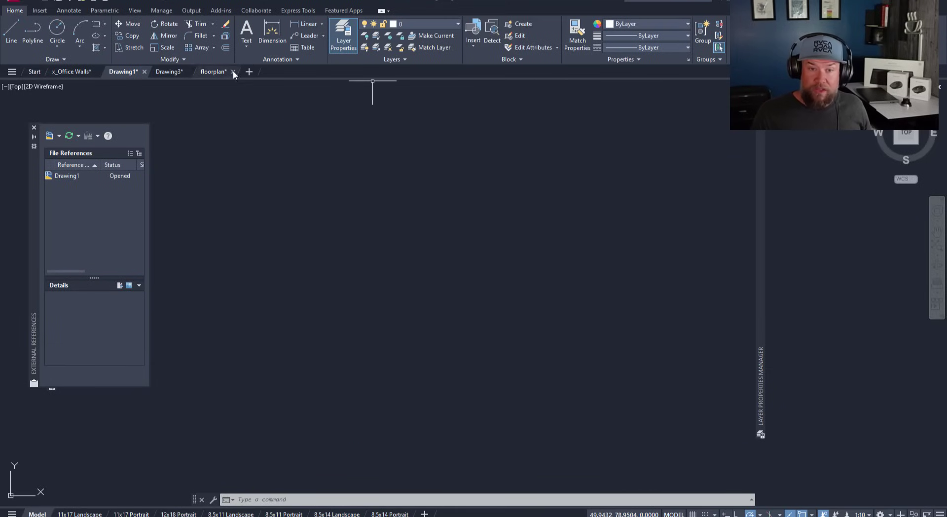
Switch to the floorplan drawing, pan it into a centred view, and cancel a stray selection.
left_click(219, 72)
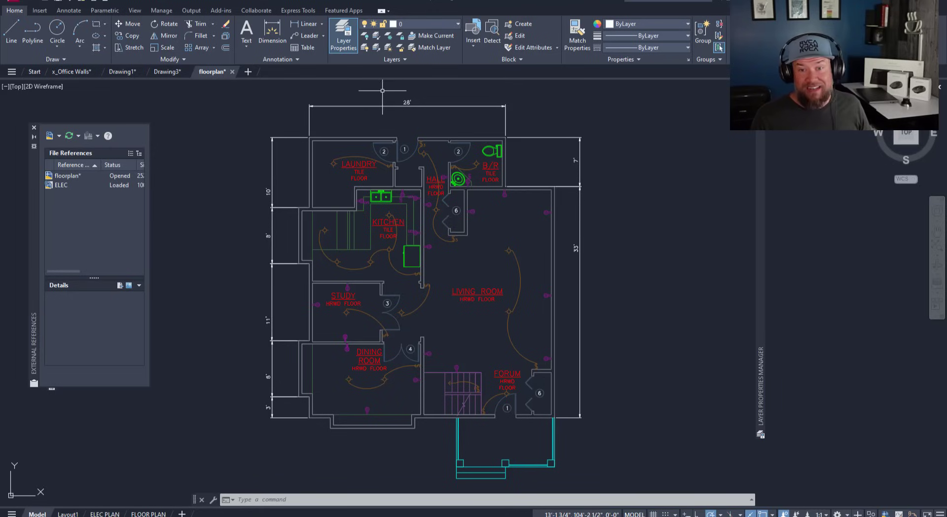
middle_click_drag(357, 122, 383, 111)
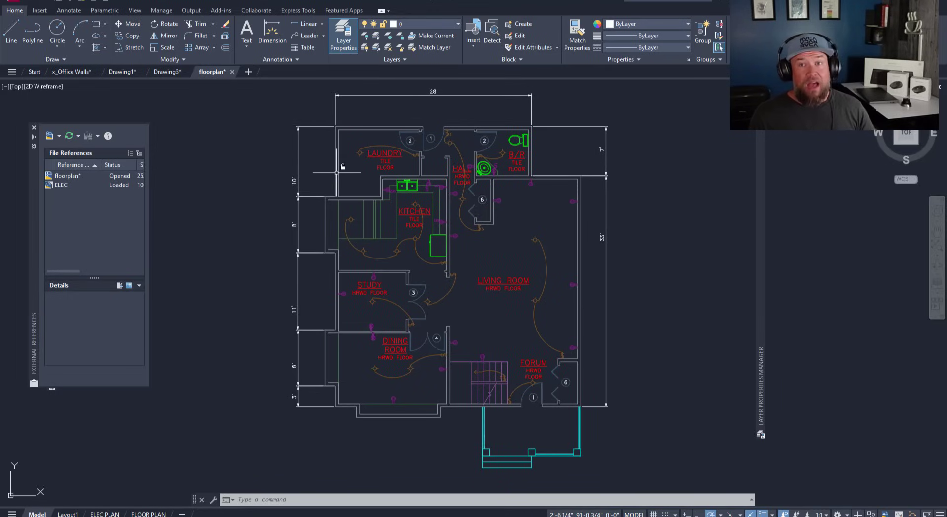
mouse_move(335, 160)
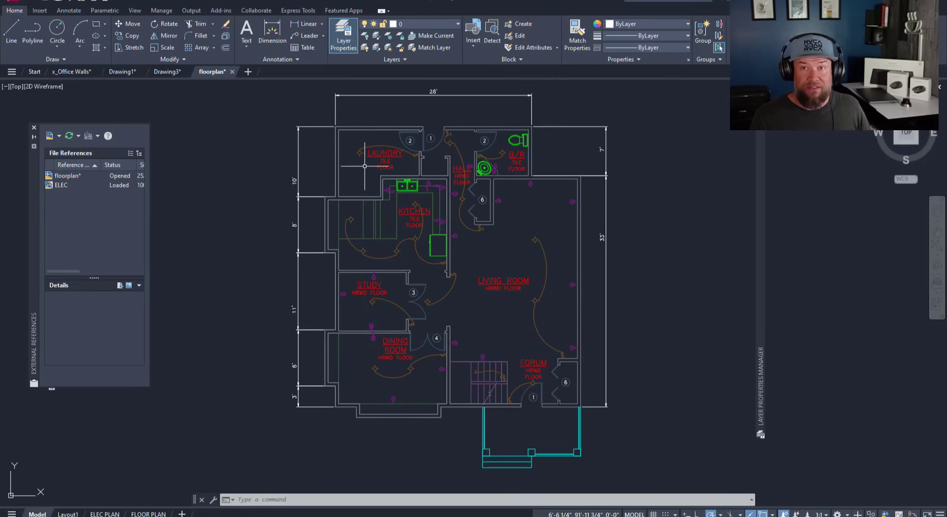
left_click(375, 113)
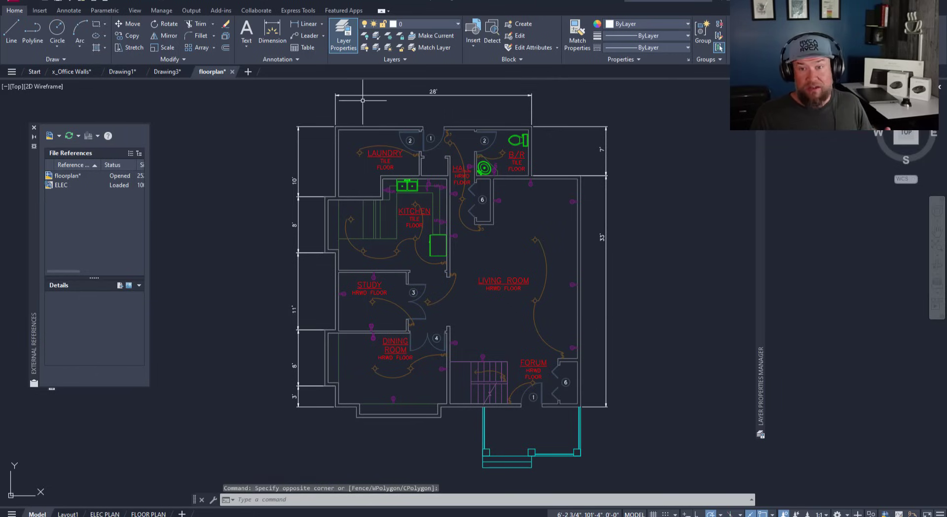
key("Escape")
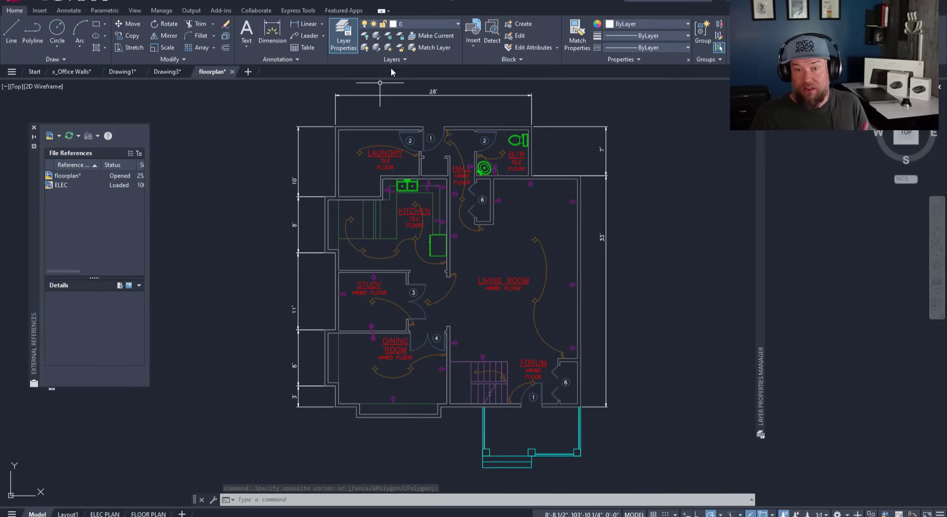
left_click(428, 21)
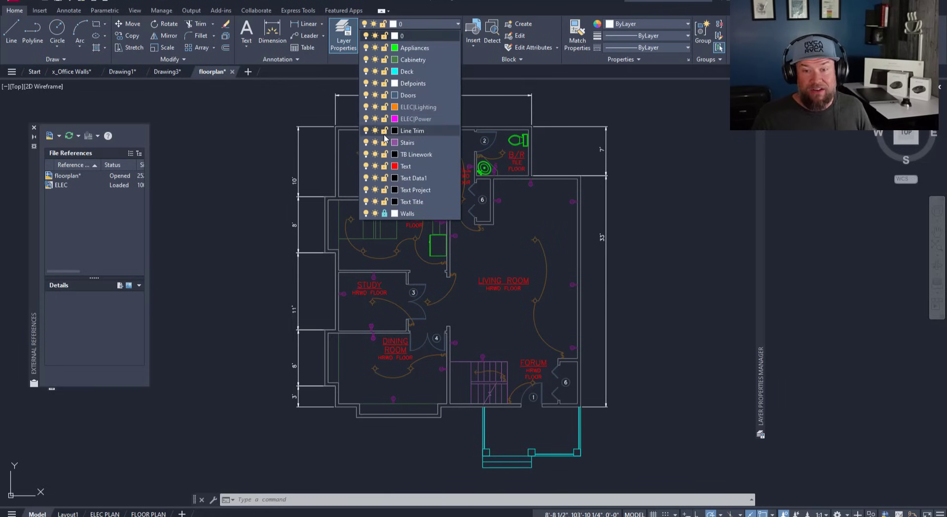
left_click(384, 213)
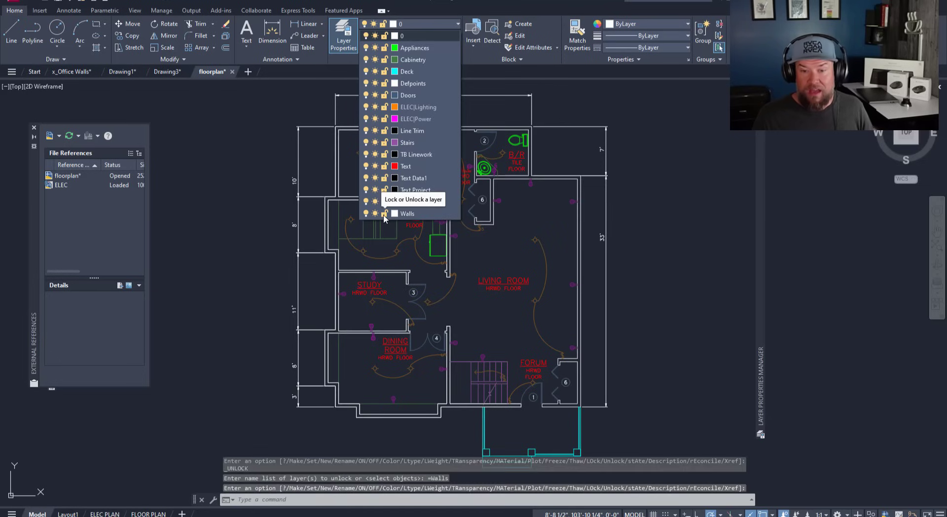
left_click(384, 214)
left_click(383, 214)
left_click(383, 214)
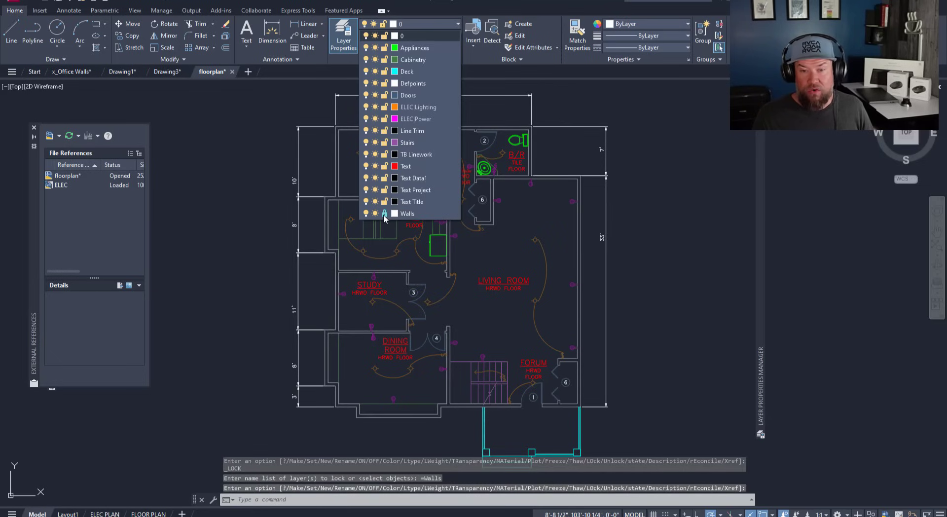
left_click(329, 220)
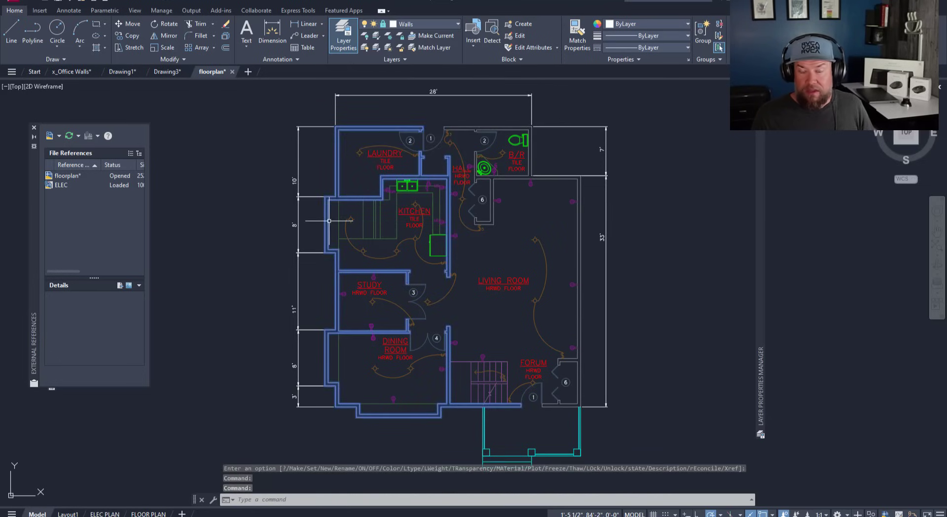
left_click(329, 219)
key("Escape")
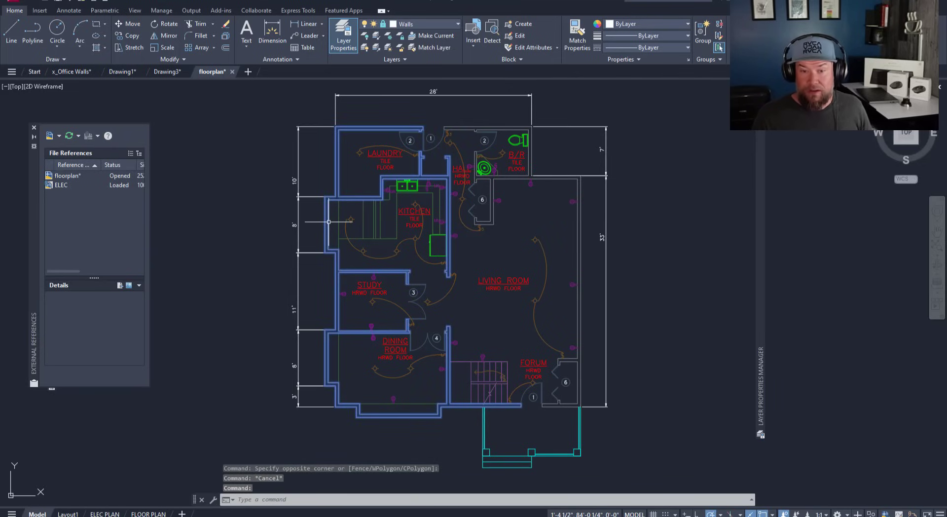
mouse_move(328, 220)
type("pe")
key("Return")
key("Escape")
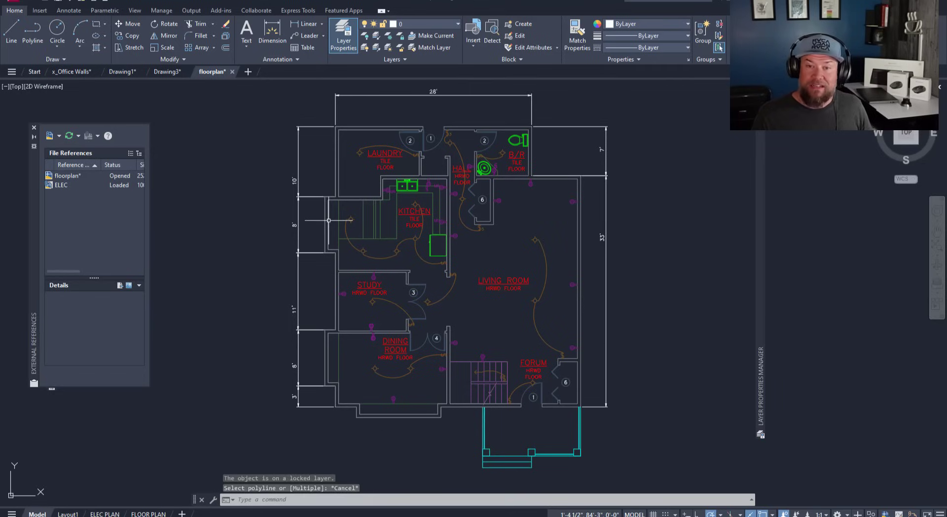
key("Escape")
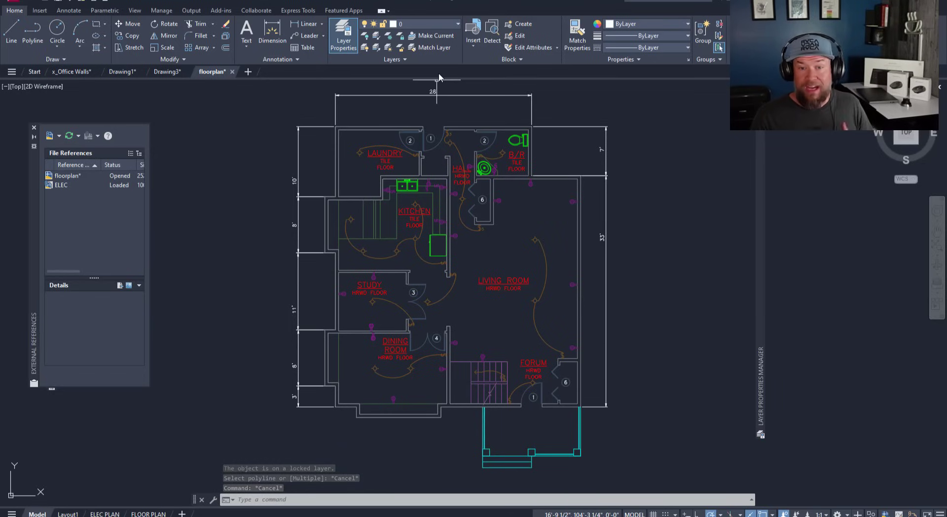
Clear the pending selection and show the floor plan's layer list, where only Walls is locked.
left_click(385, 83)
key("Escape")
key("Escape")
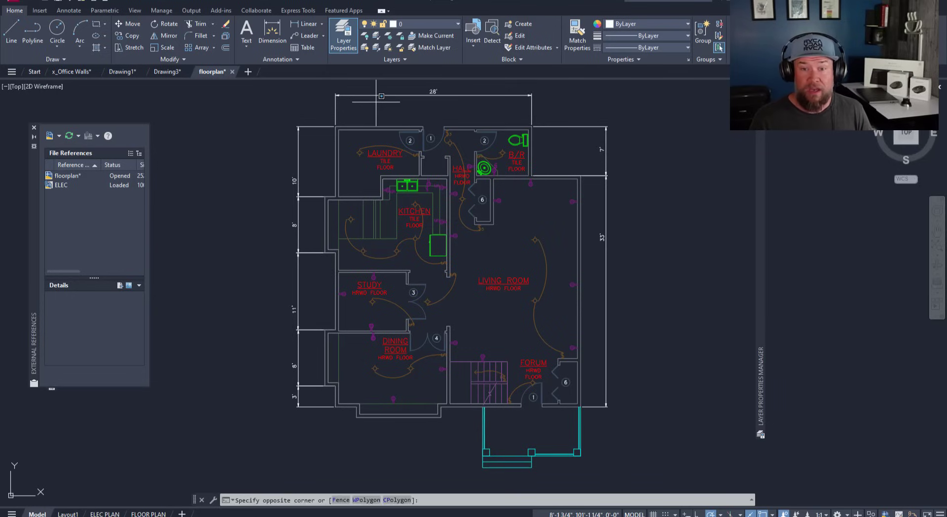
left_click(391, 117)
left_click(432, 25)
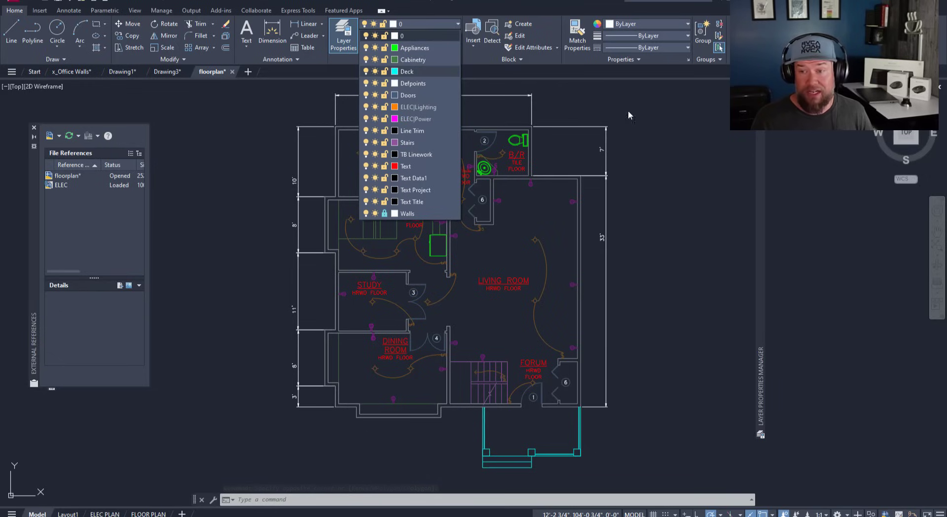
Draw a short two-point diagonal polyline to the right of the floor plan with PL.
left_click(670, 180)
type("pl")
key("Return")
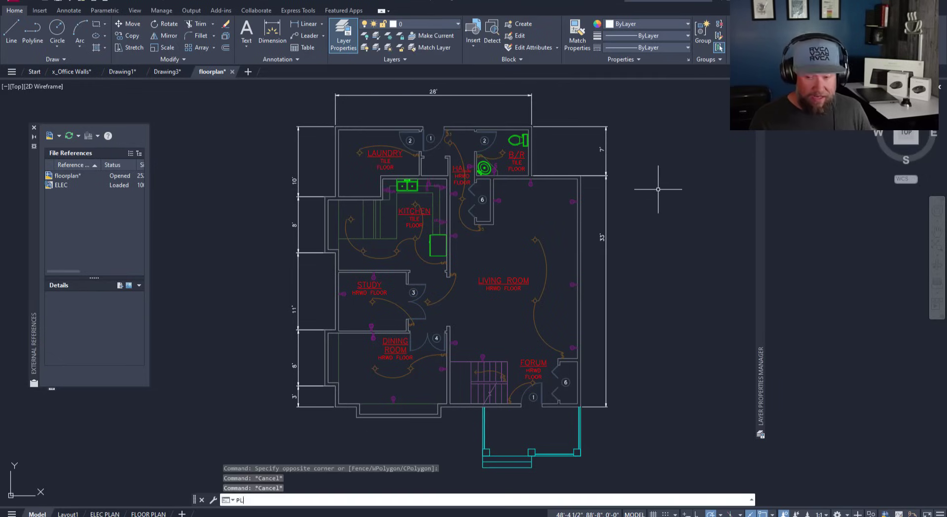
left_click(683, 155)
left_click(647, 214)
key("Escape")
Select the new polyline and move it from layer 0 onto the Cabinetry layer.
left_click(687, 211)
left_click(648, 169)
left_click(217, 249)
left_click(218, 265)
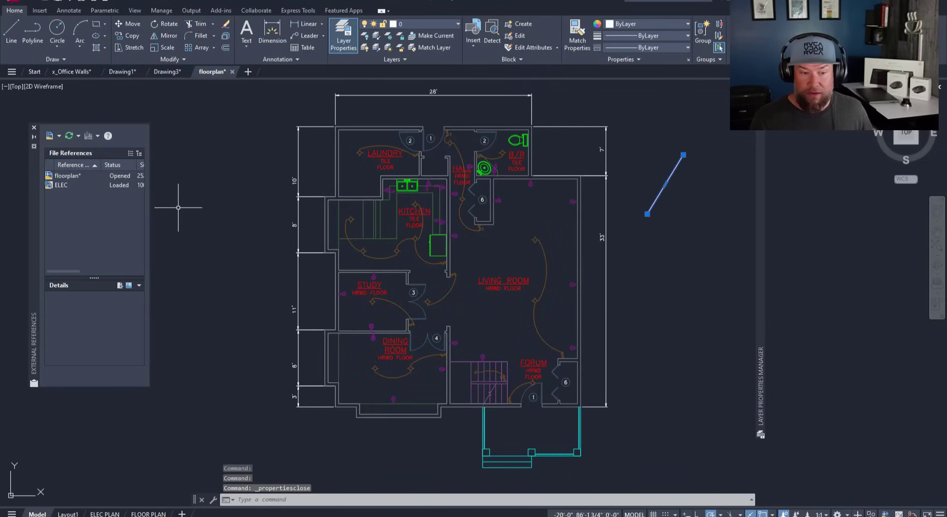
key("ctrl+1")
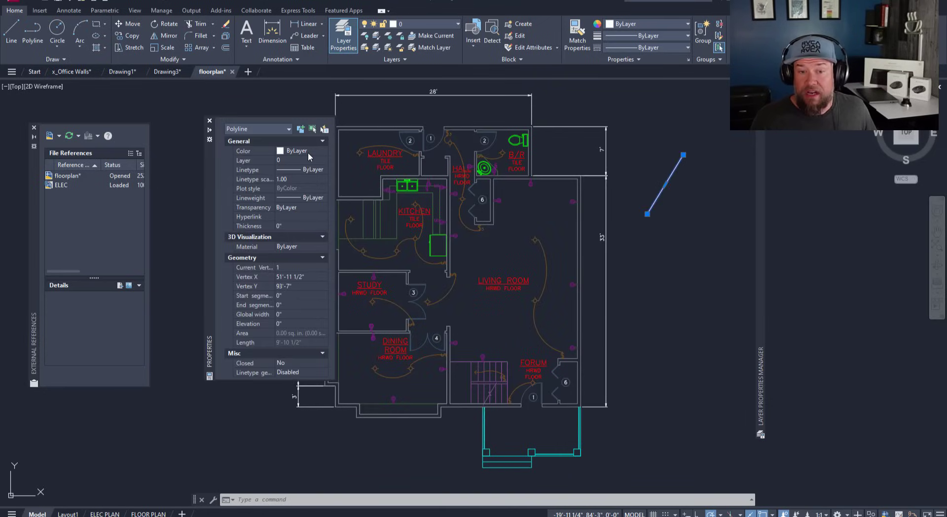
left_click(309, 152)
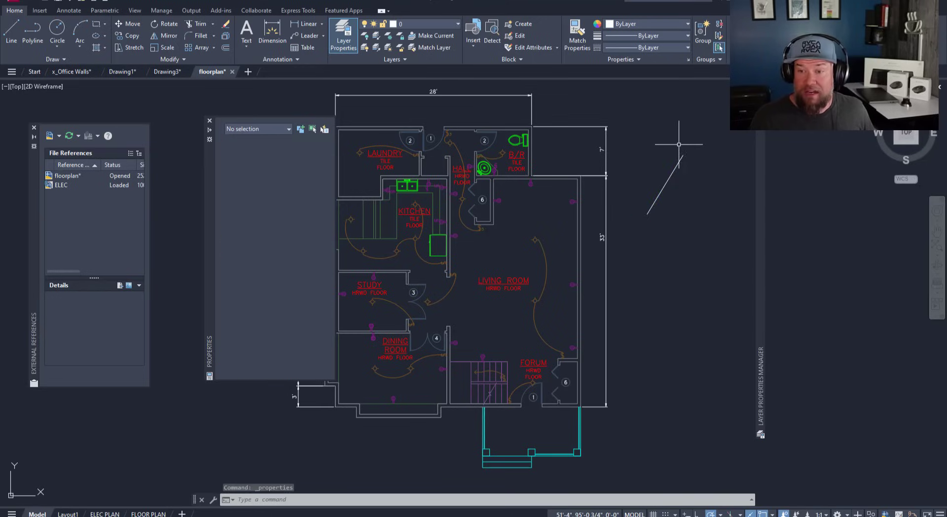
key("Escape")
key("Escape")
left_click(601, 115)
left_click(432, 26)
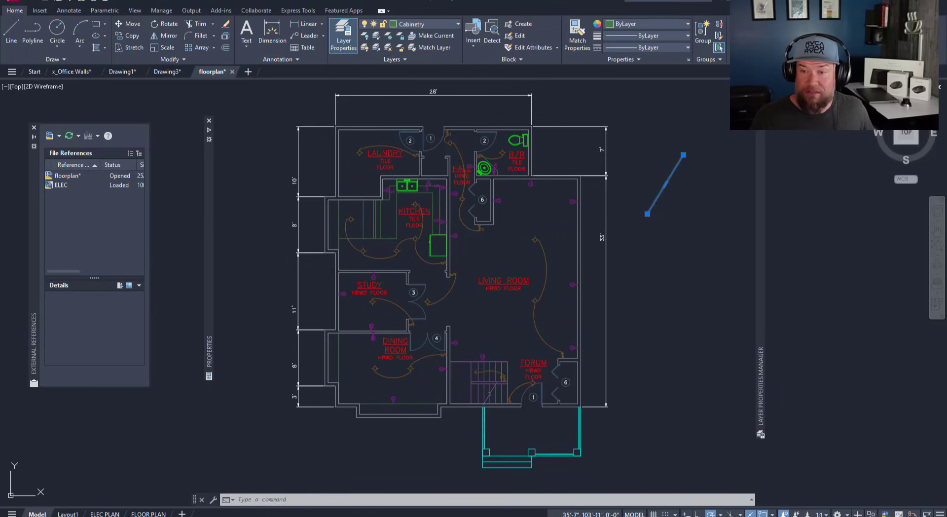
Select and deselect the diagonal line twice to confirm it now sits on Cabinetry.
left_click(668, 162)
key("Escape")
left_click(659, 160)
left_click(666, 187)
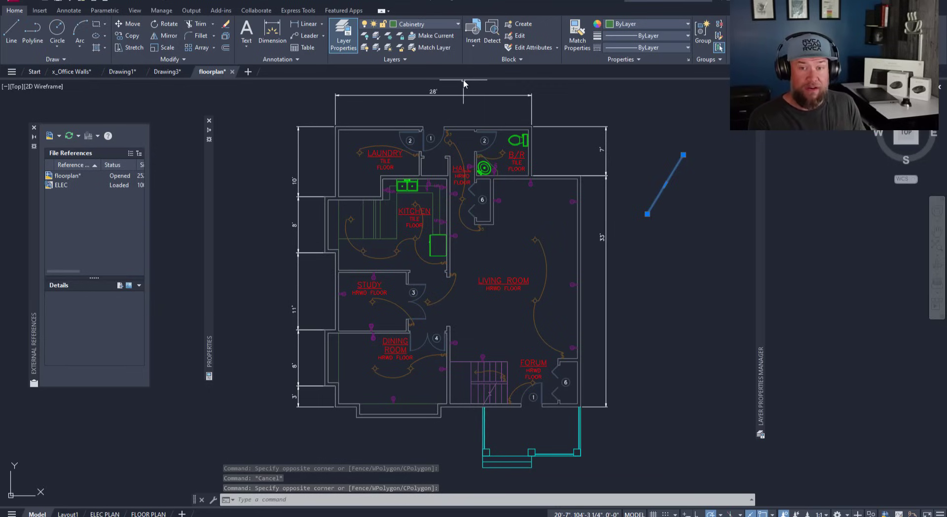
key("Escape")
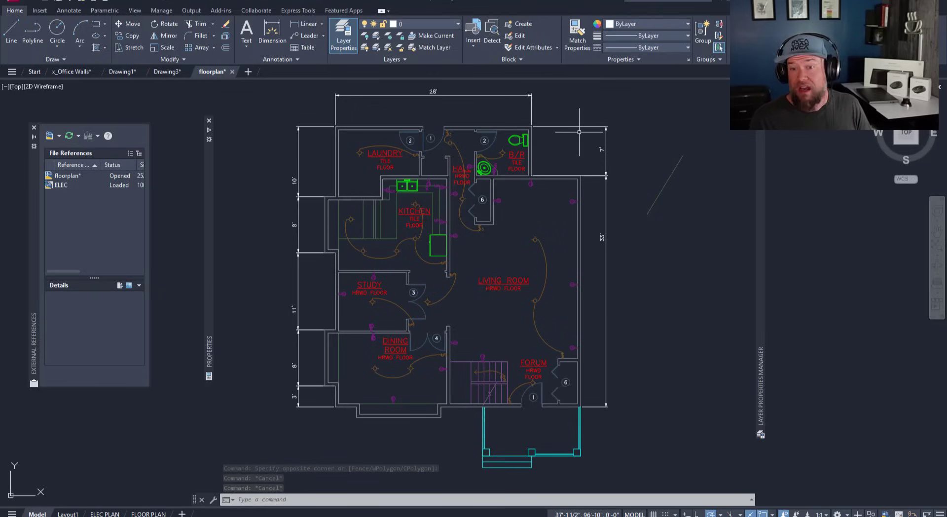
left_click(686, 193)
left_click(673, 153)
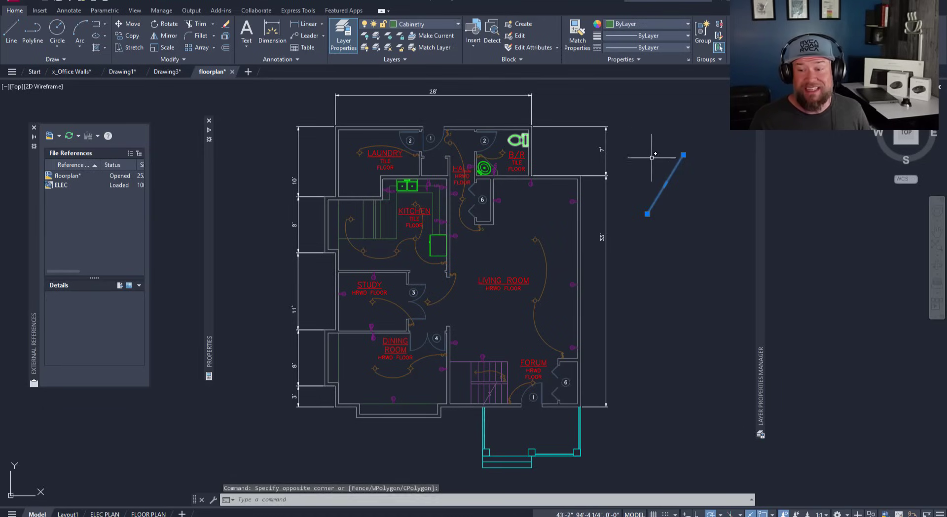
key("Escape")
Set the Text layer's colour to yellow in the Layer Properties Manager, then zoom out to the full plan.
mouse_move(758, 178)
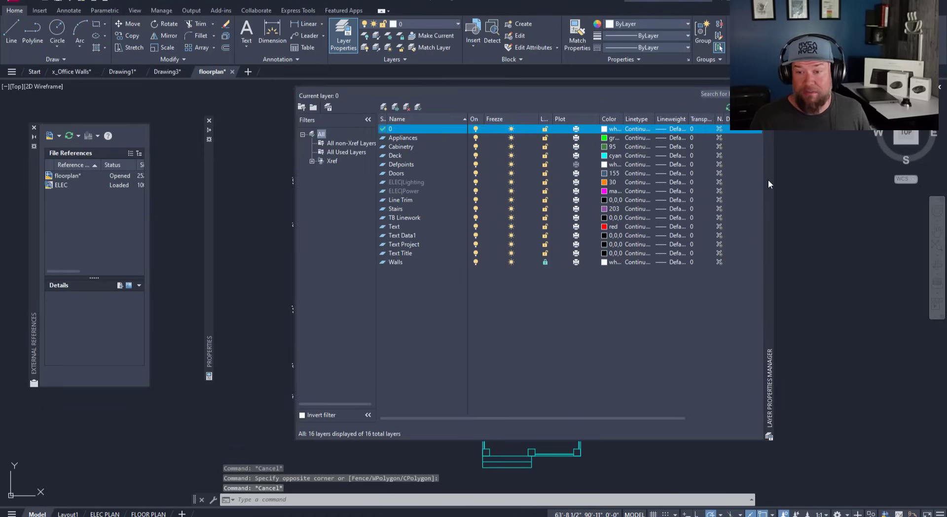
key("Escape")
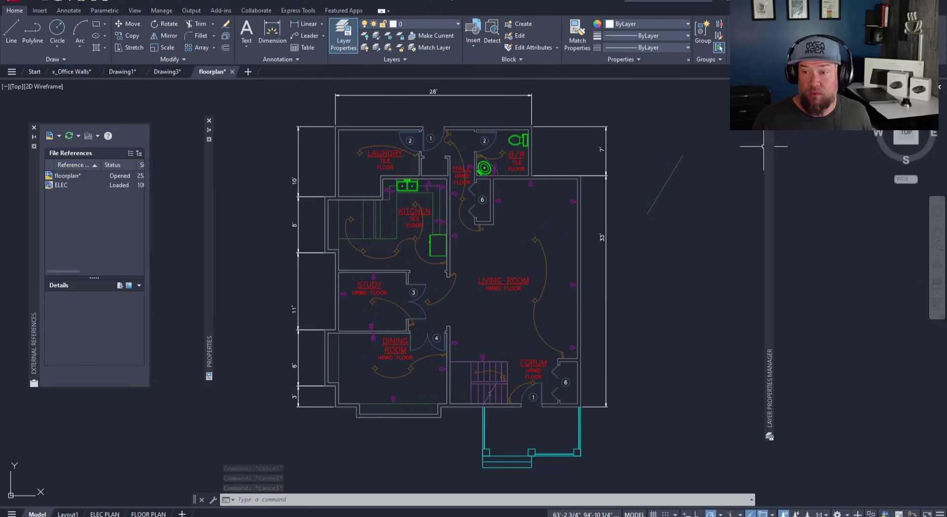
mouse_move(766, 149)
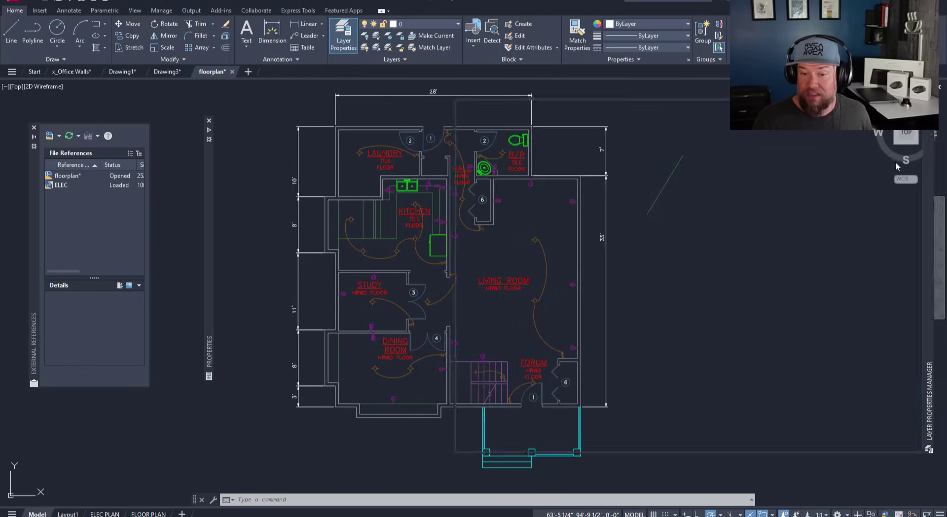
mouse_move(894, 163)
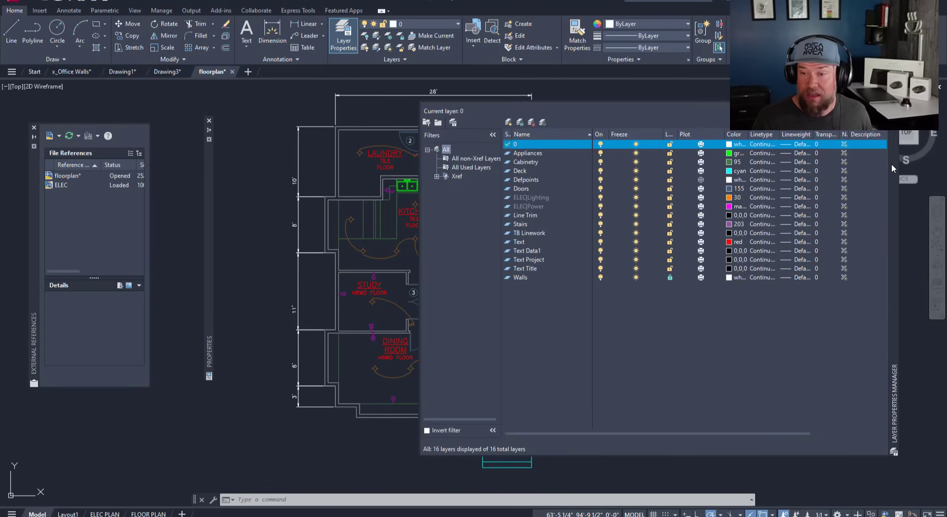
left_click(735, 242)
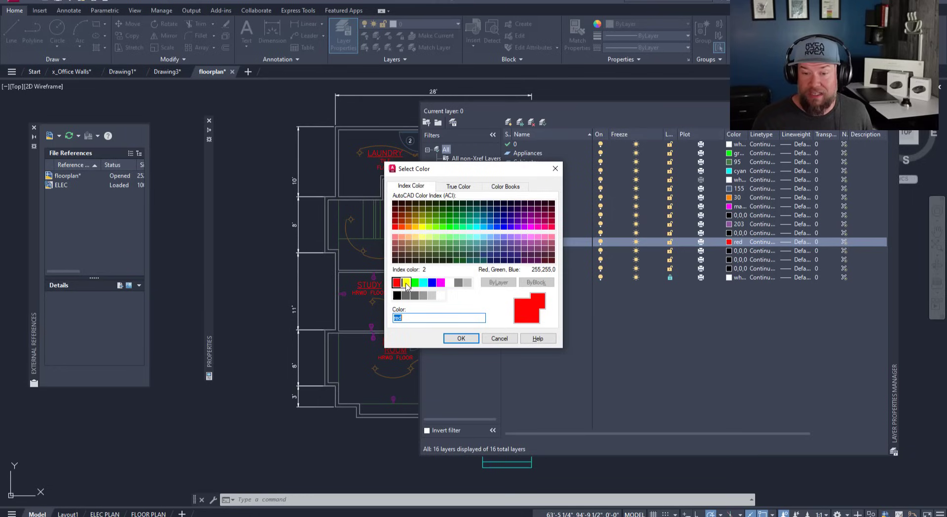
left_click(406, 282)
left_click(461, 338)
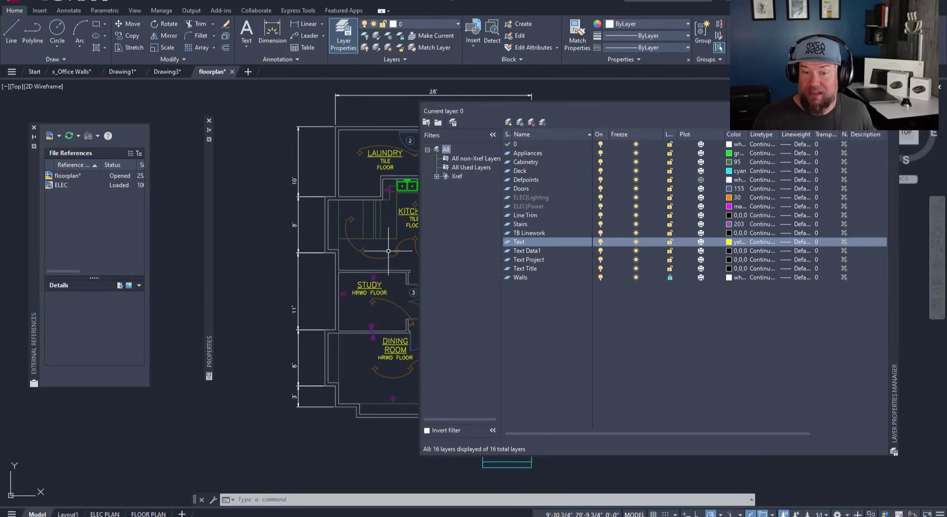
middle_click_drag(389, 261, 291, 240)
scroll(371, 278, "down", 2)
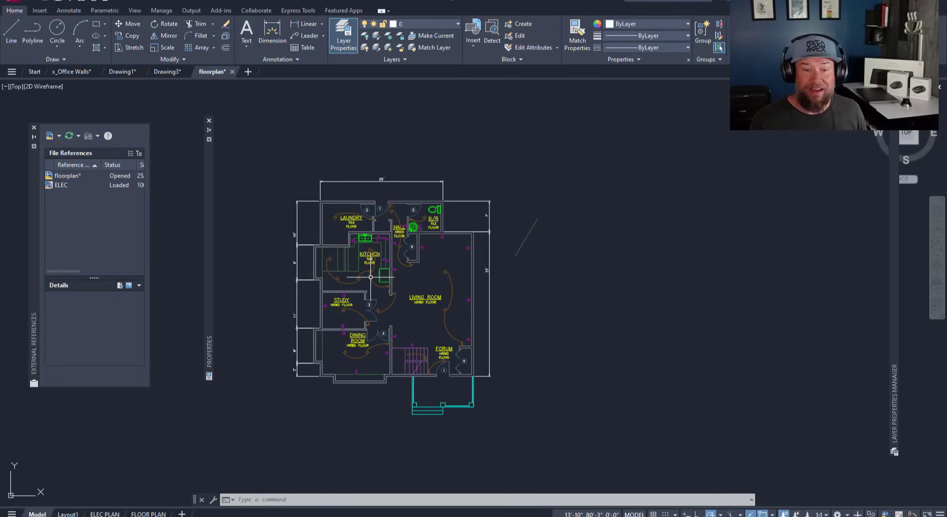
middle_click_drag(371, 277, 363, 279)
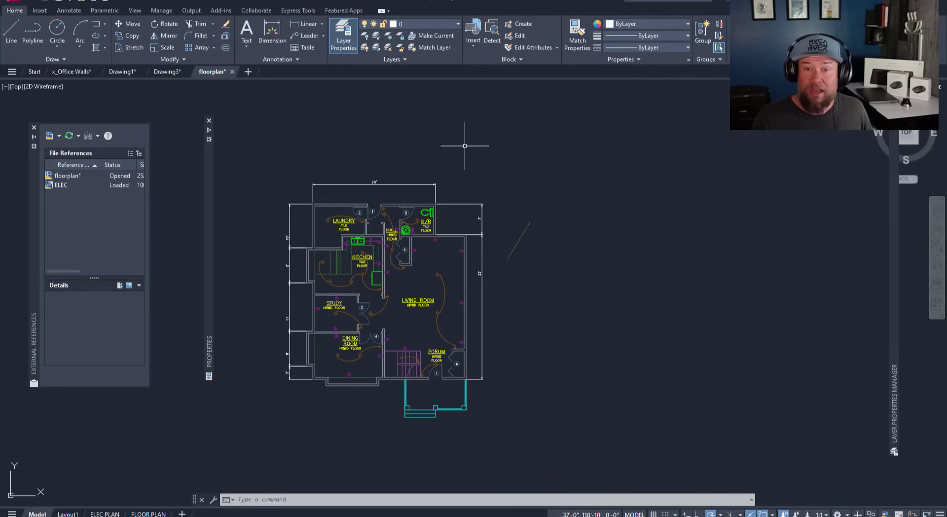
key("Escape")
key("Escape")
key("Escape")
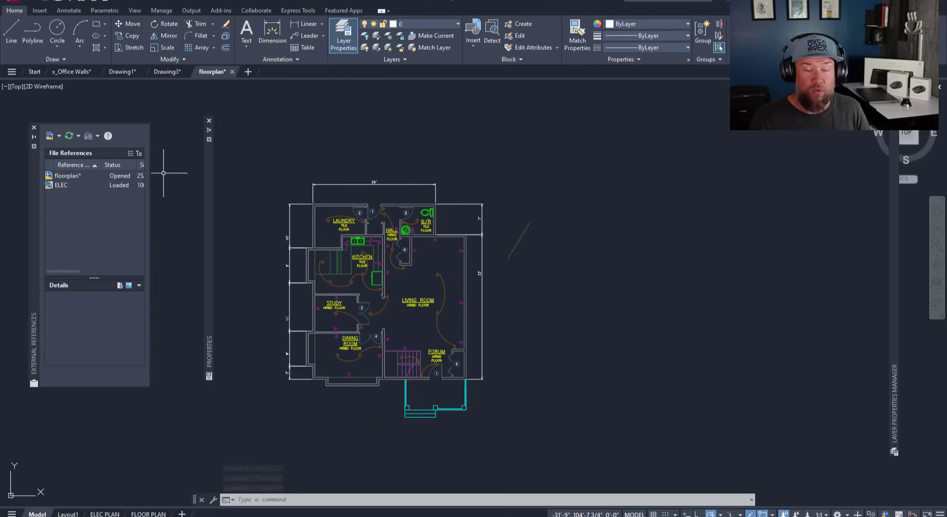
left_click(416, 135)
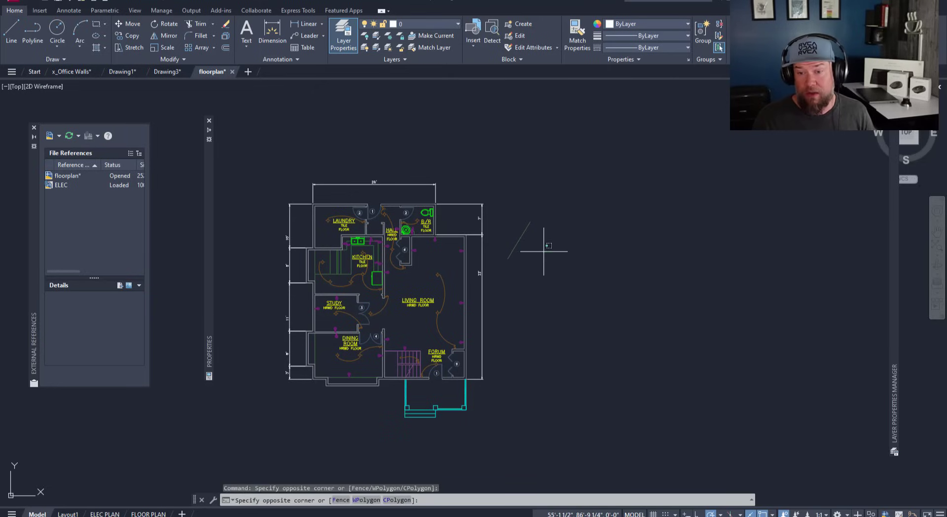
Make Cabinetry current from the diagonal line, then make the toilet's Appliances layer current.
left_click(499, 217)
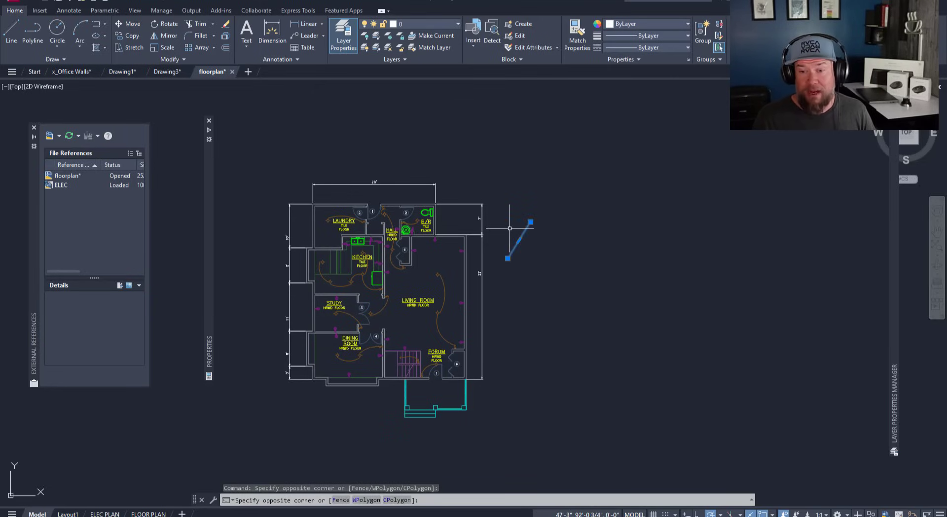
left_click(446, 38)
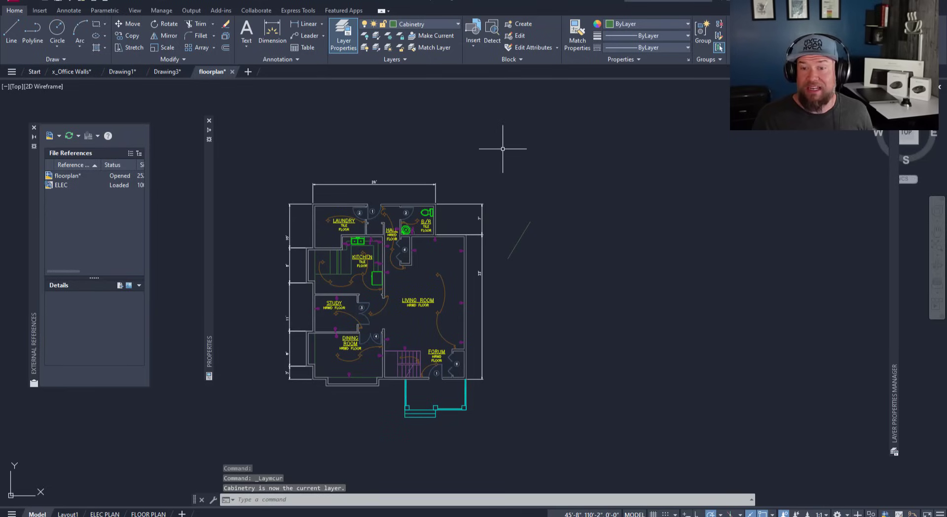
key("Escape")
key("Escape")
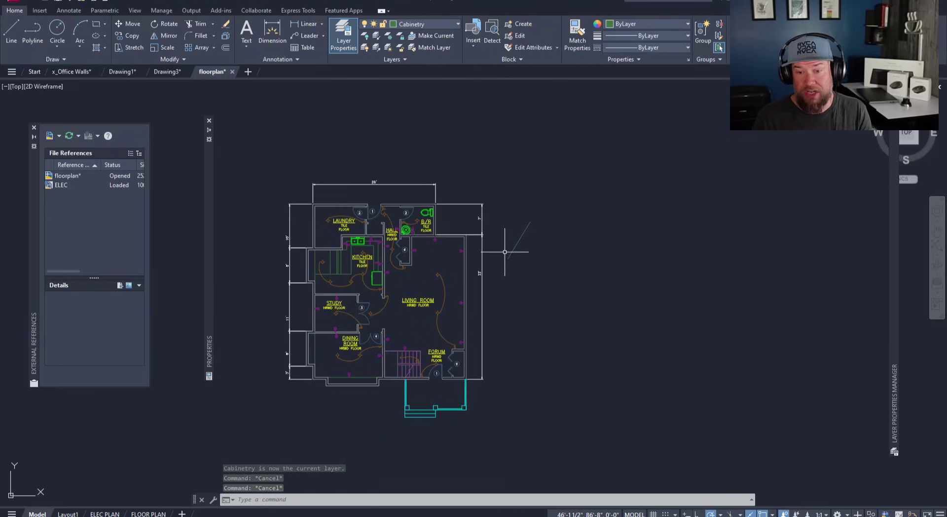
left_click(431, 212)
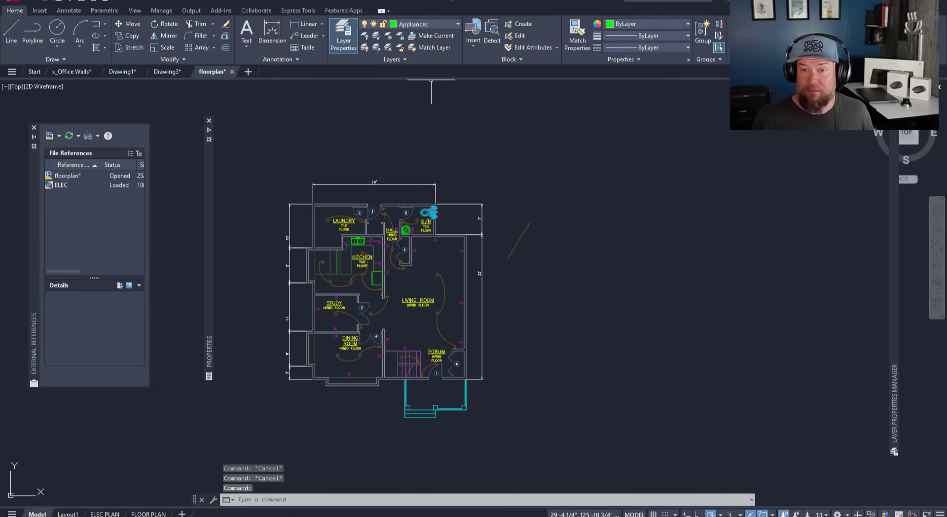
left_click(436, 35)
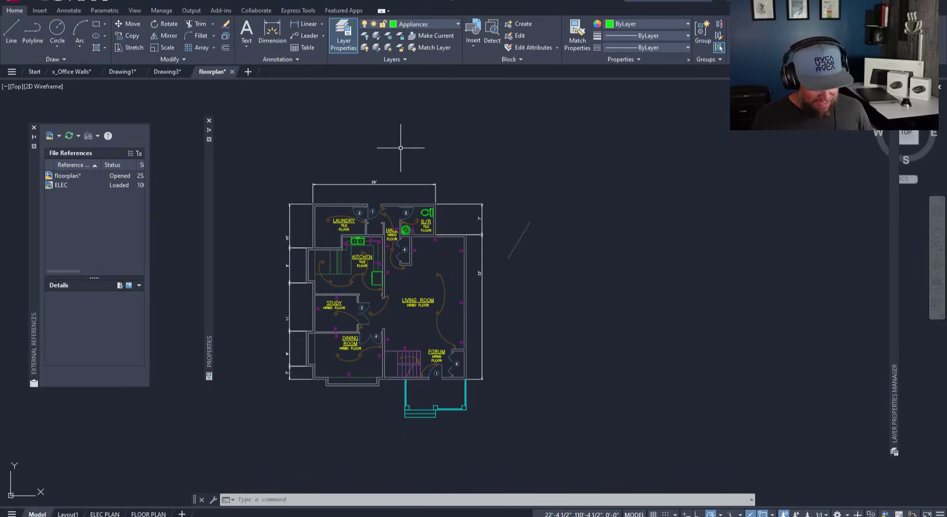
Draw a three-point test polyline on Appliances, delete it, and zoom in on the hall.
type("pl")
key("Return")
left_click(479, 122)
left_click(592, 175)
left_click(690, 146)
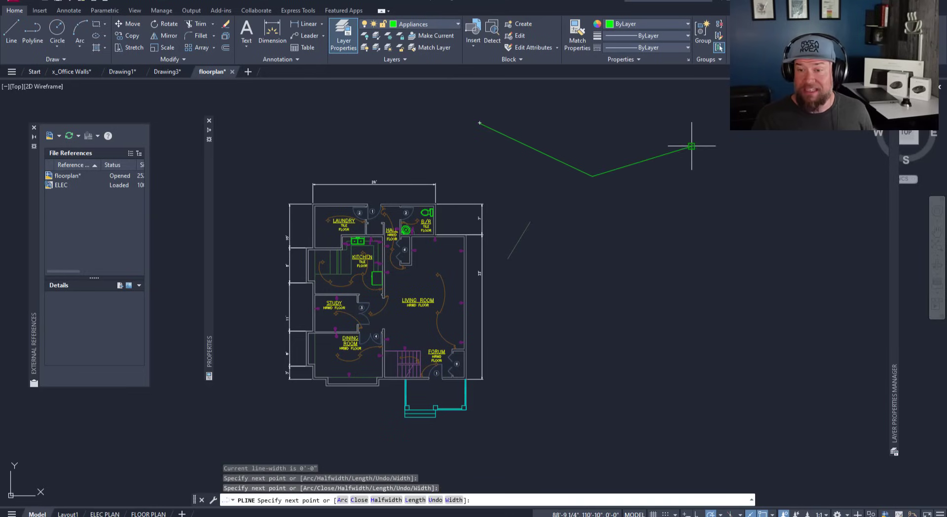
key("Escape")
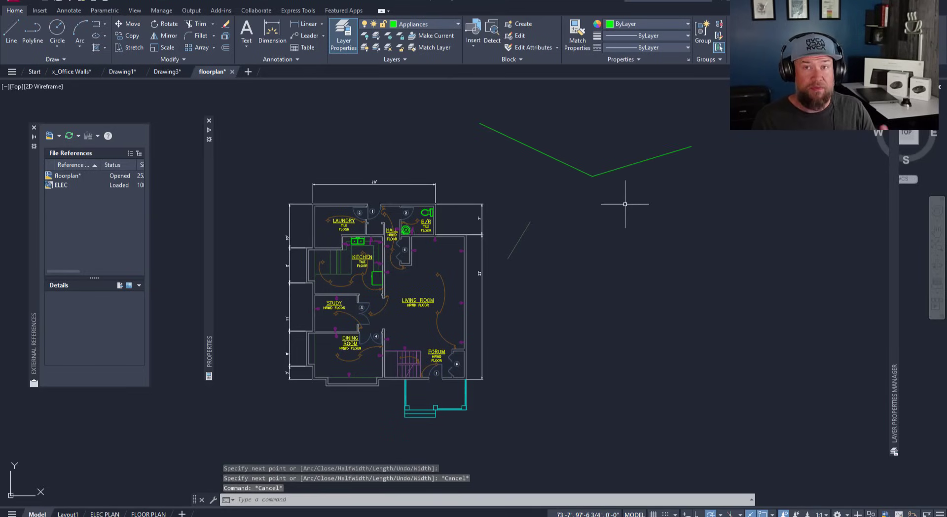
left_click(560, 154)
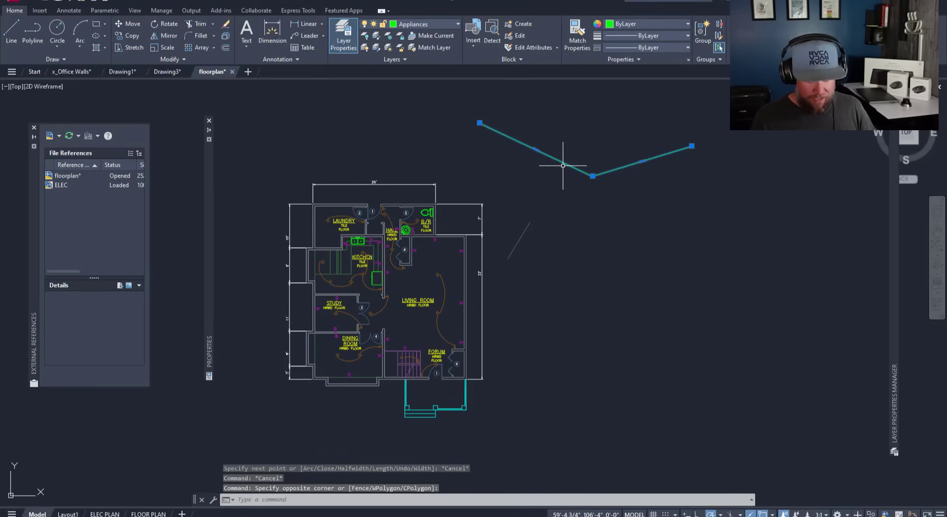
key("Delete")
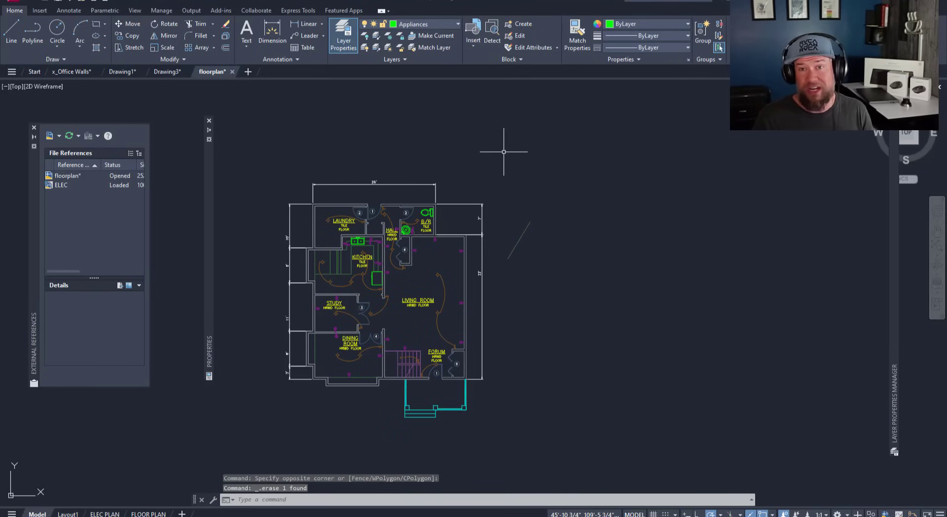
scroll(406, 233, "up", 4)
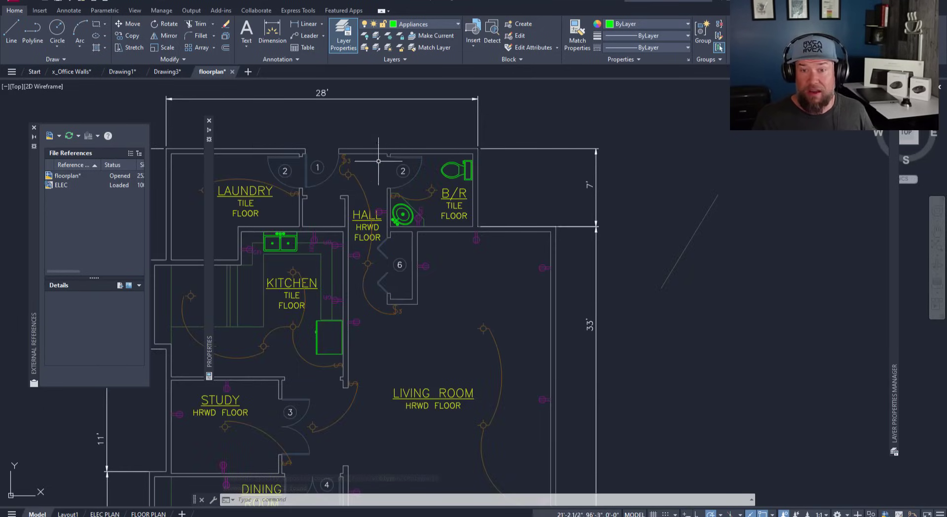
Select the diagonal line and move it onto the current Appliances layer with Change to Current Layer.
key("Escape")
key("Escape")
key("Escape")
scroll(451, 160, "down", 2)
middle_click_drag(450, 161, 422, 183)
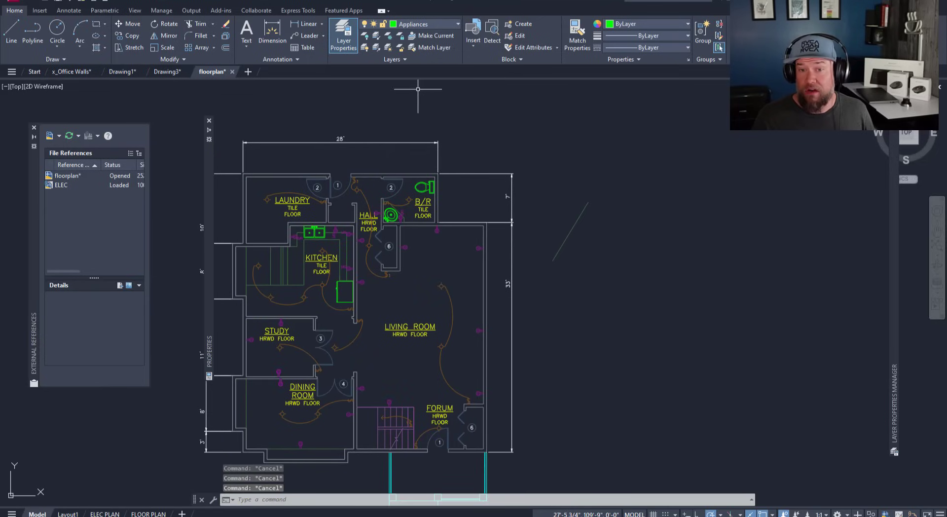
left_click(395, 62)
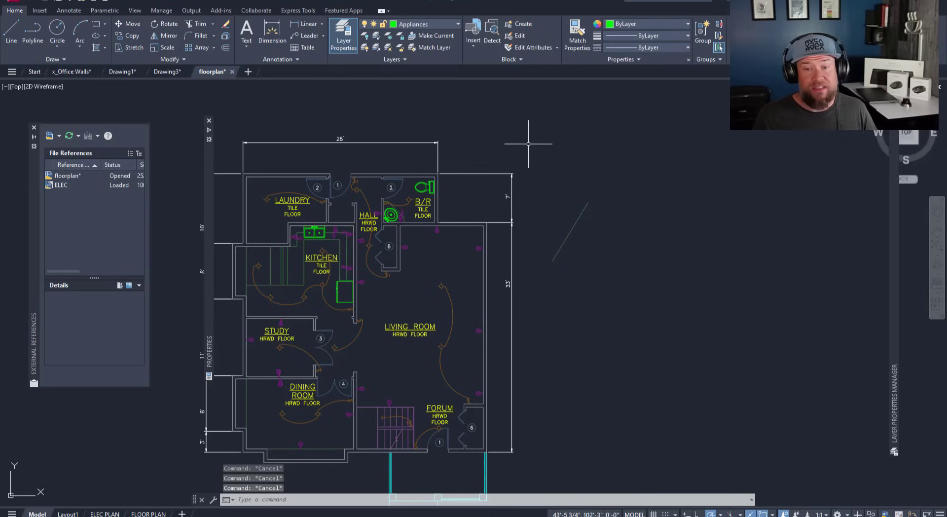
middle_click_drag(460, 170, 463, 183)
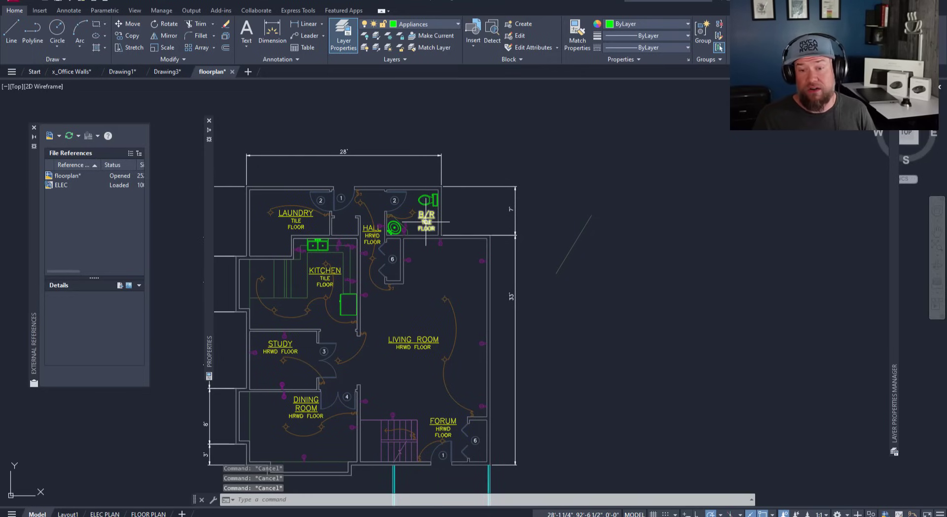
mouse_move(426, 222)
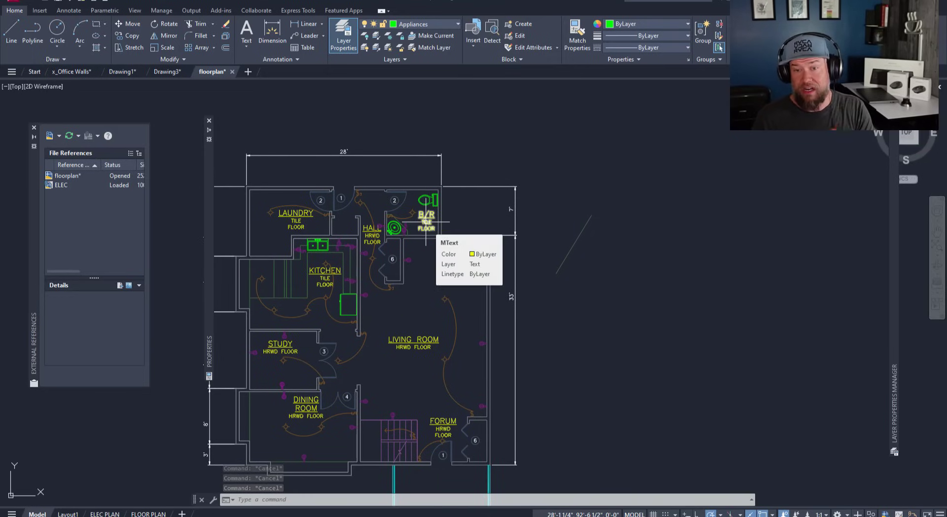
left_click(598, 247)
left_click(555, 232)
left_click(365, 59)
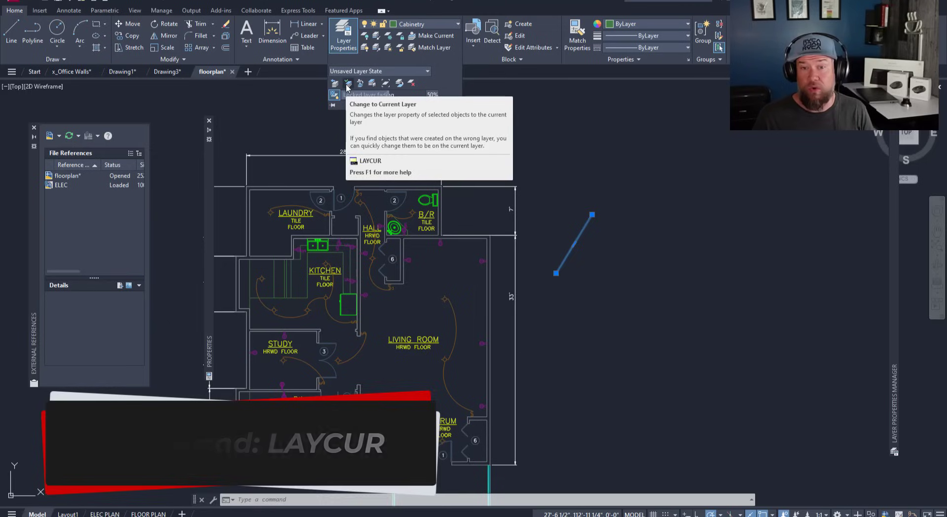
left_click(347, 86)
Reselect the now-green diagonal line to check it, then pan around the floor plan.
key("Escape")
key("Escape")
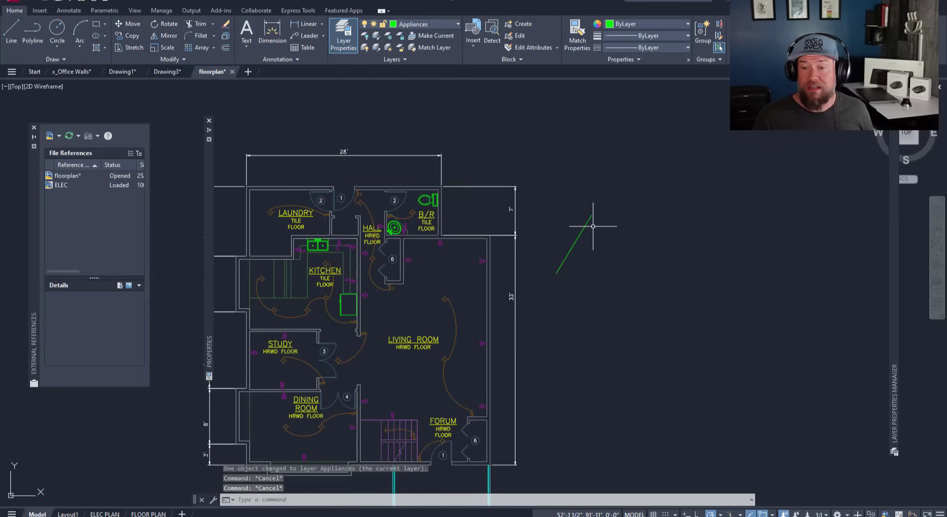
left_click(588, 222)
left_click(556, 202)
key("Escape")
key("Escape")
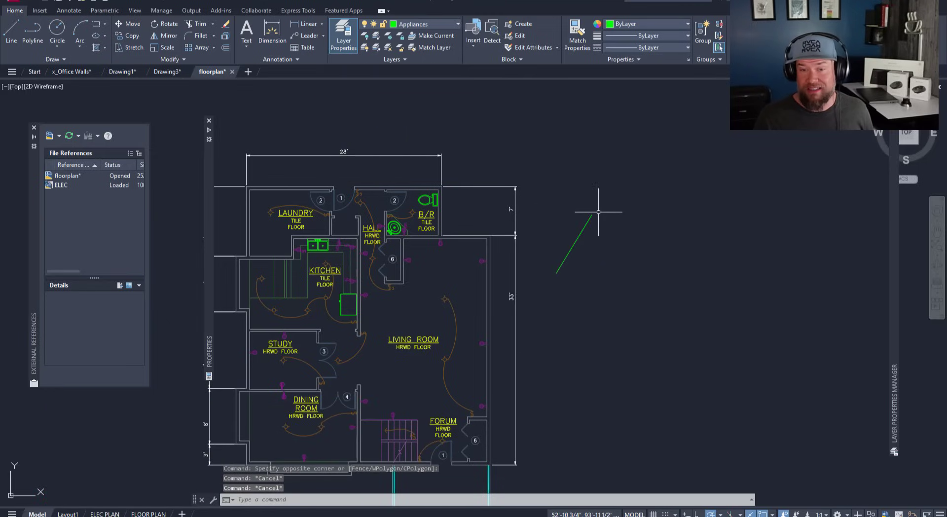
key("Escape")
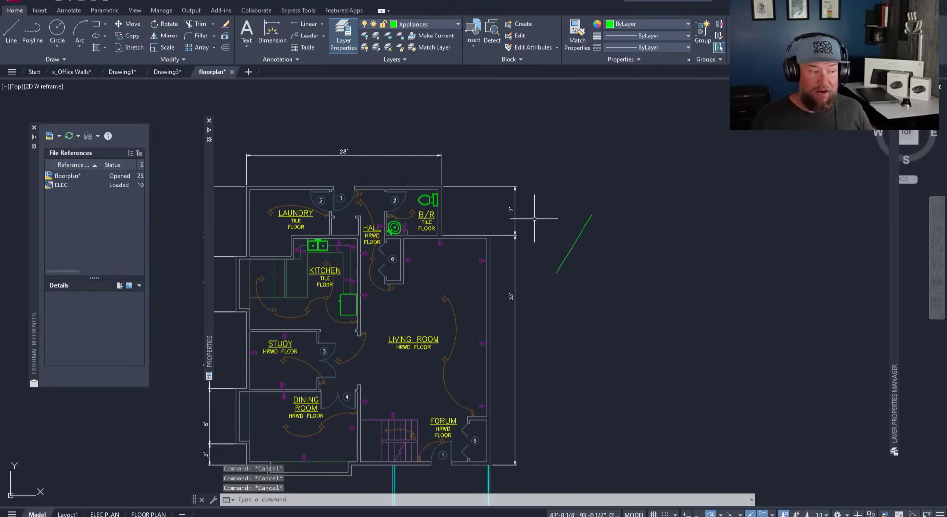
middle_click_drag(525, 199, 491, 174)
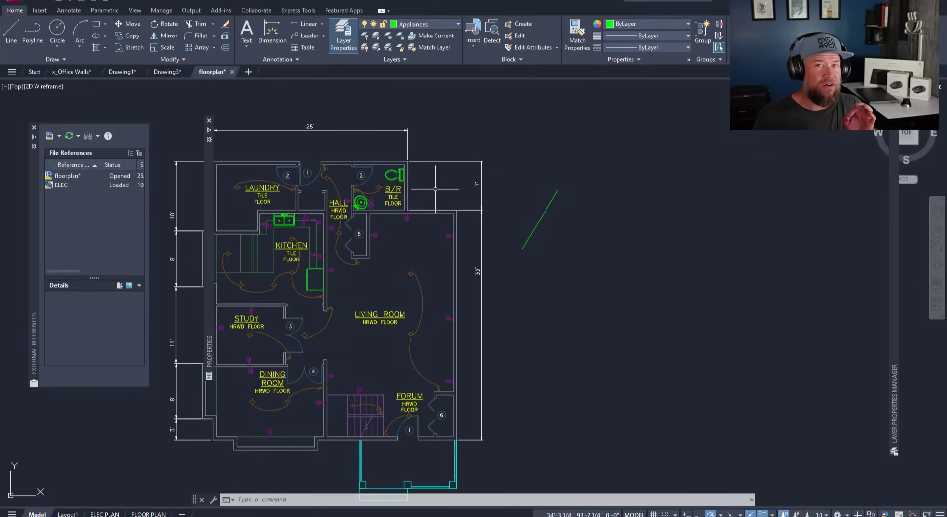
mouse_move(433, 236)
middle_mouse_down()
mouse_move(441, 218)
mouse_move(540, 163)
middle_mouse_up()
key("Escape")
key("Escape")
key("Escape")
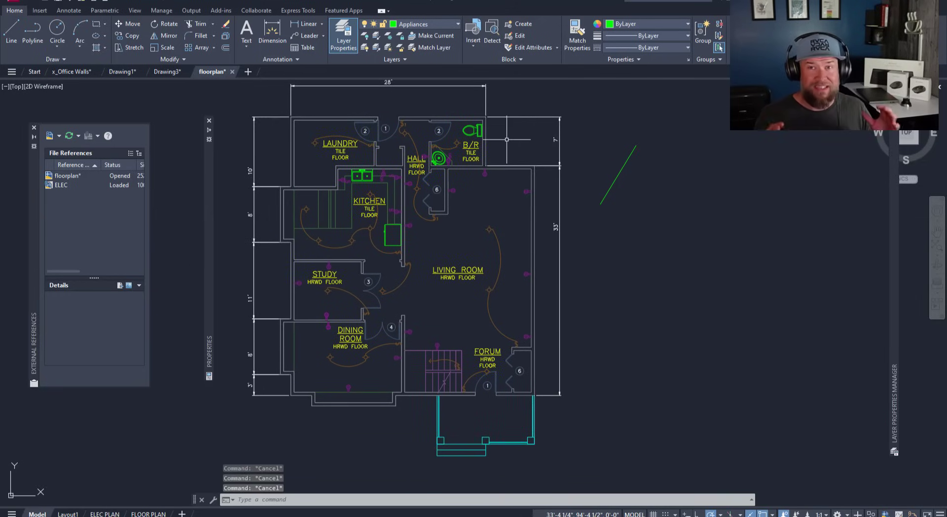
middle_click_drag(507, 140, 471, 166)
Run LAYMRG and pick a dimension to choose DIMS as the layer to merge.
type("MAY")
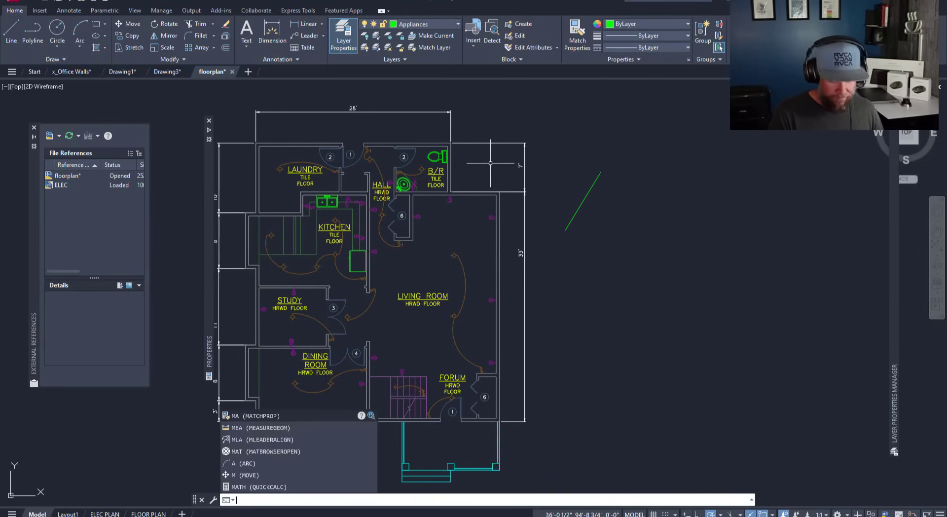
key("Escape")
type("LAYM")
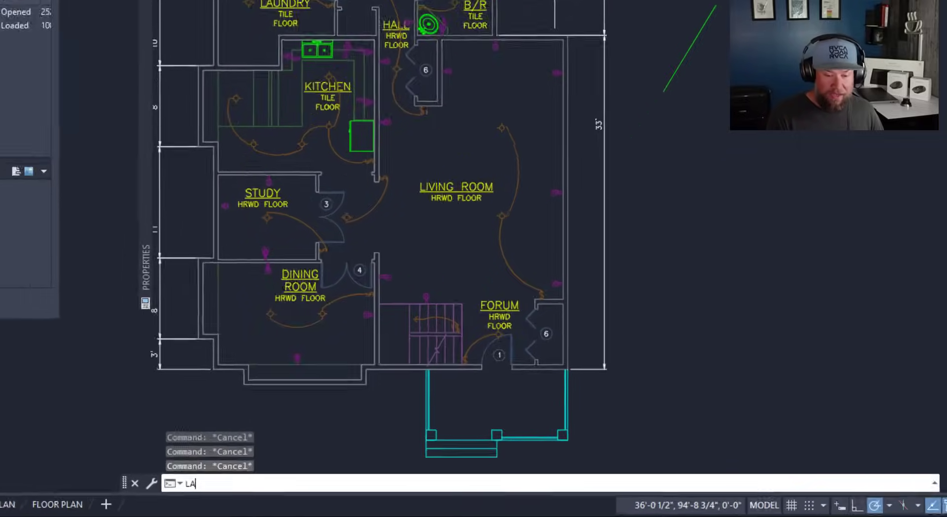
type("RG")
key("Return")
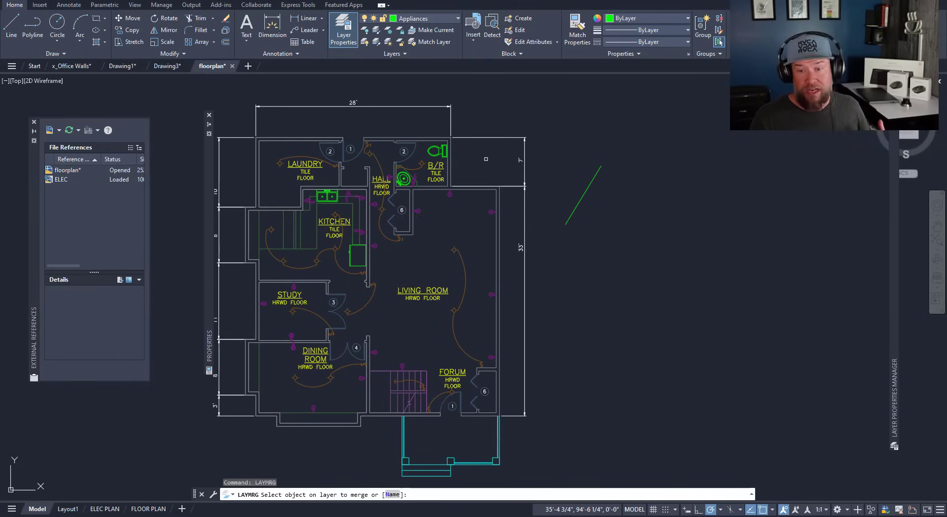
left_click(521, 158)
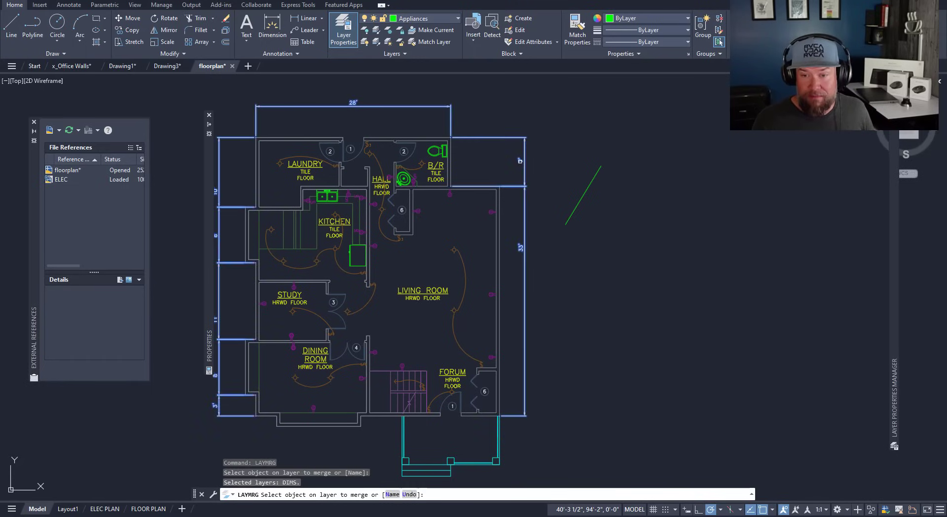
middle_click_drag(384, 221, 413, 210)
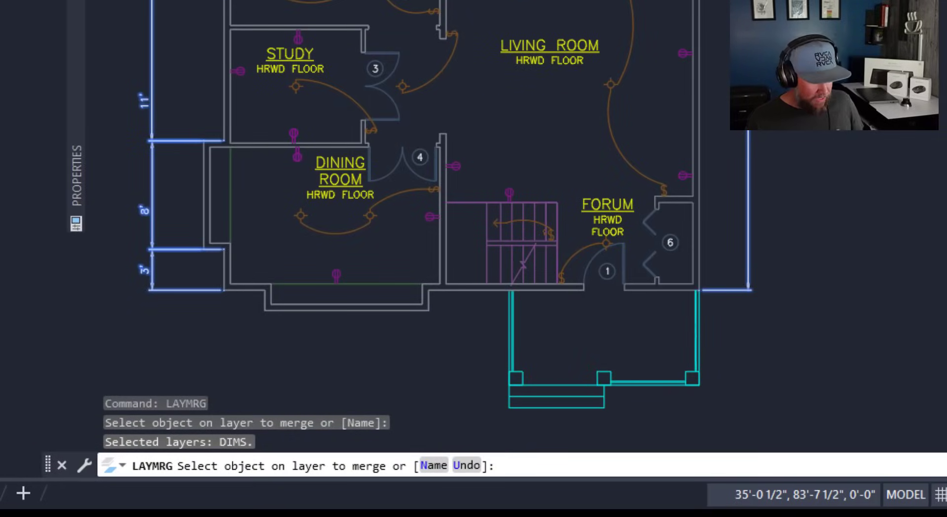
key("Return")
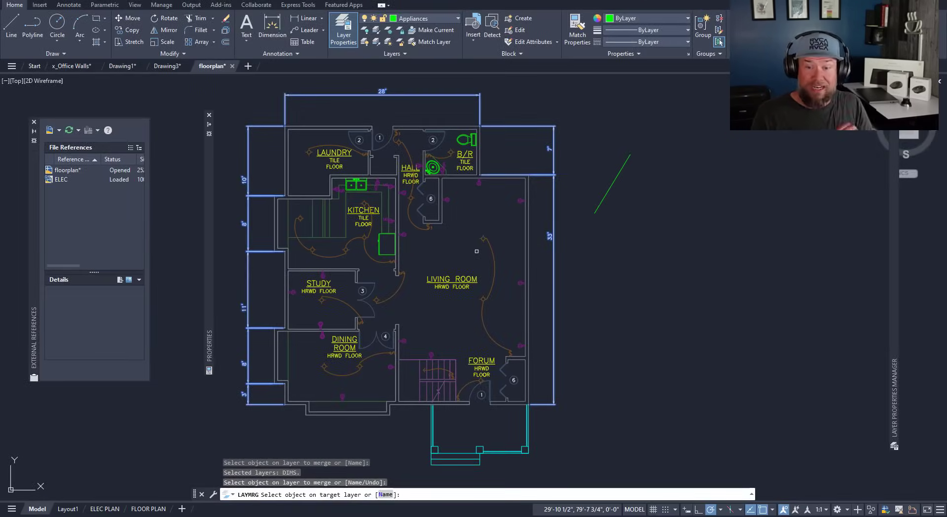
Target the Text layer via the LIVING ROOM label, confirm with Y, then check objects' layers.
left_click(454, 285)
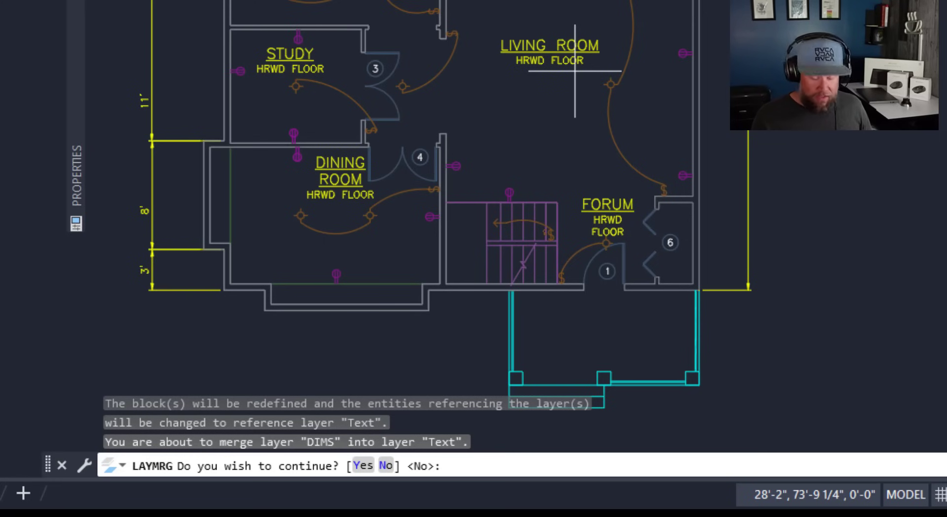
type("Y")
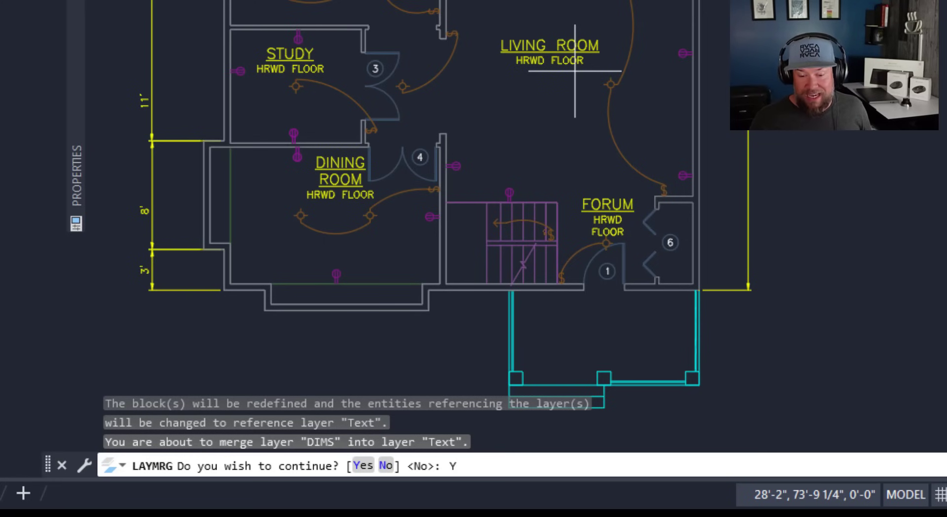
key("Return")
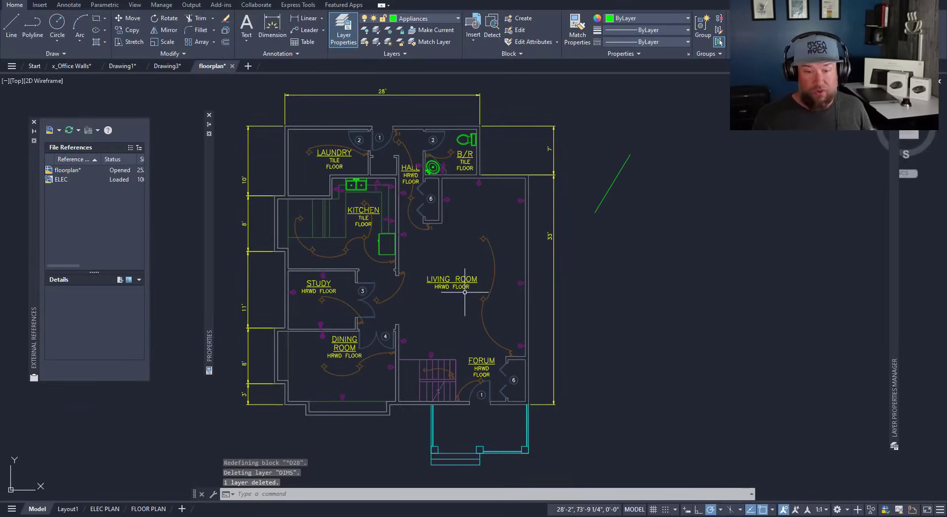
key("Escape")
key("Escape")
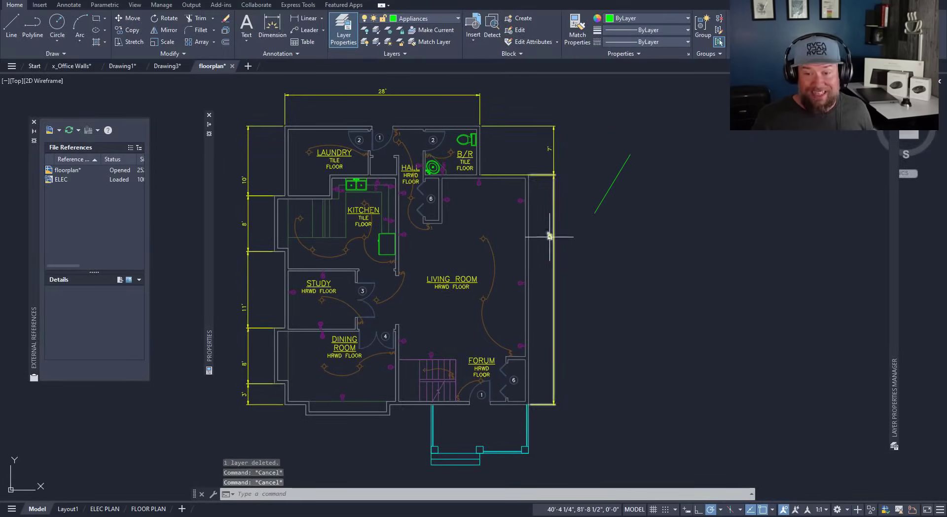
left_click(549, 236)
key("Escape")
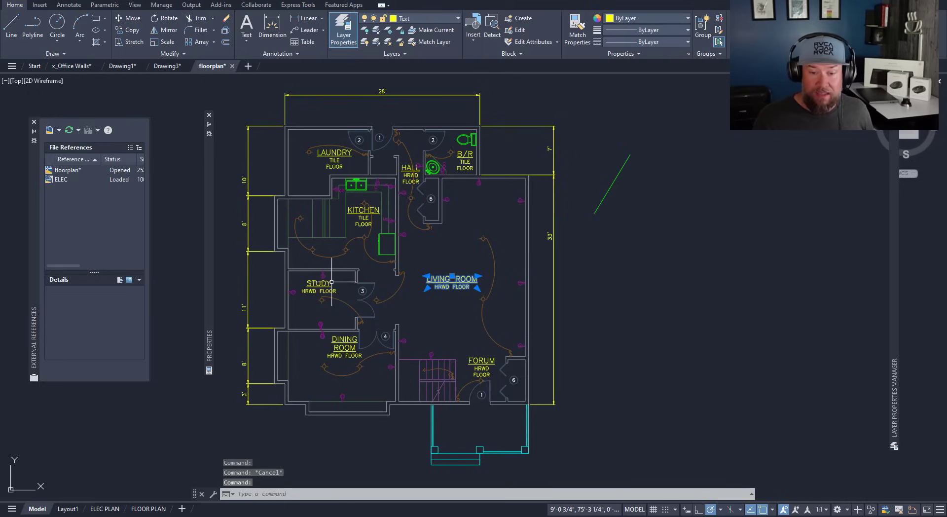
left_click(330, 288)
key("Escape")
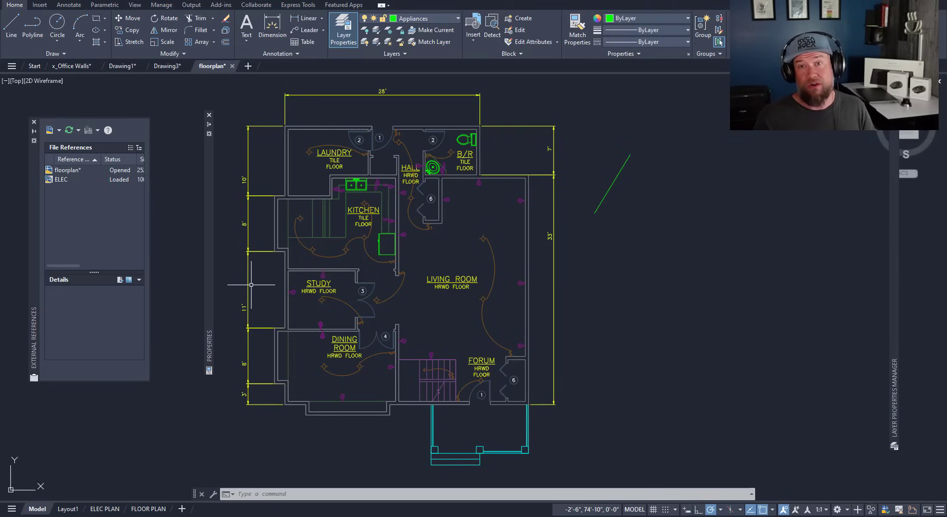
Try deleting the Cabinetry layer in the Layer Properties Manager and close the 'Layer - Not Deleted' warning.
left_click(636, 256)
key("Escape")
key("Escape")
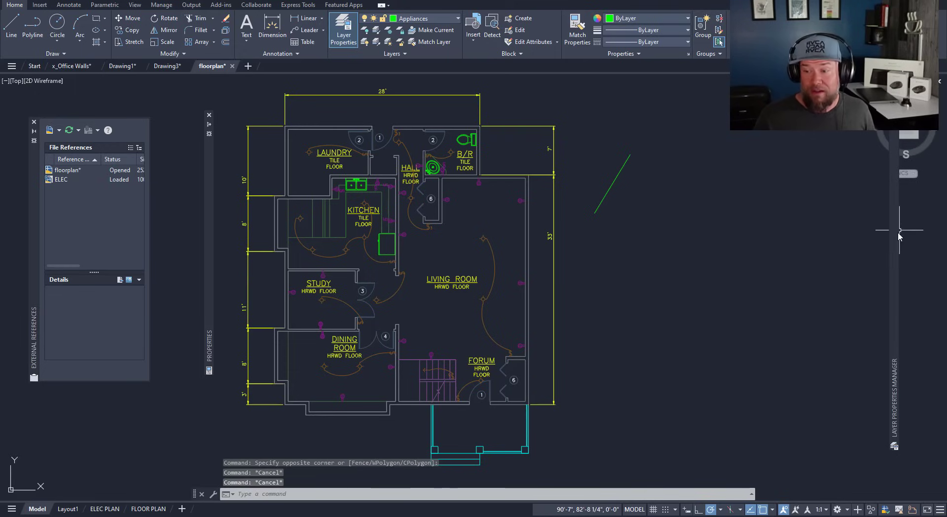
mouse_move(896, 232)
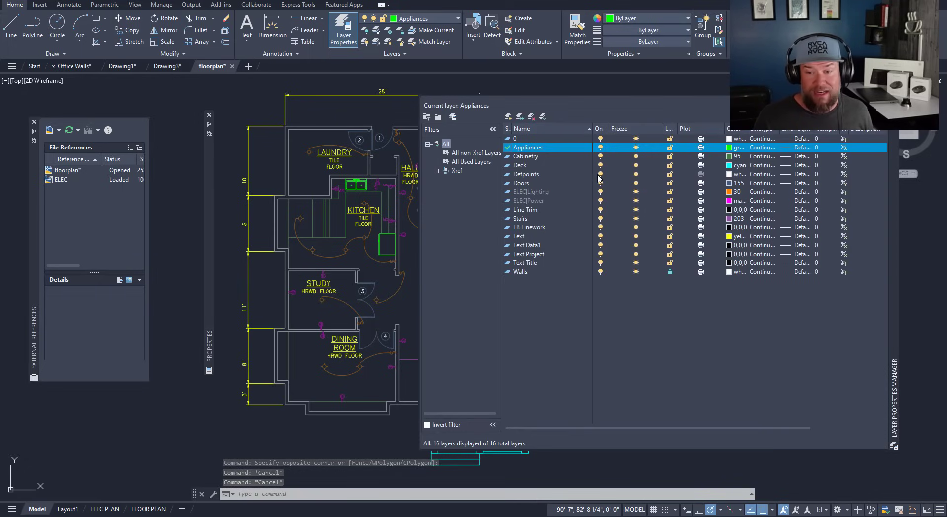
left_click(532, 157)
right_click(532, 159)
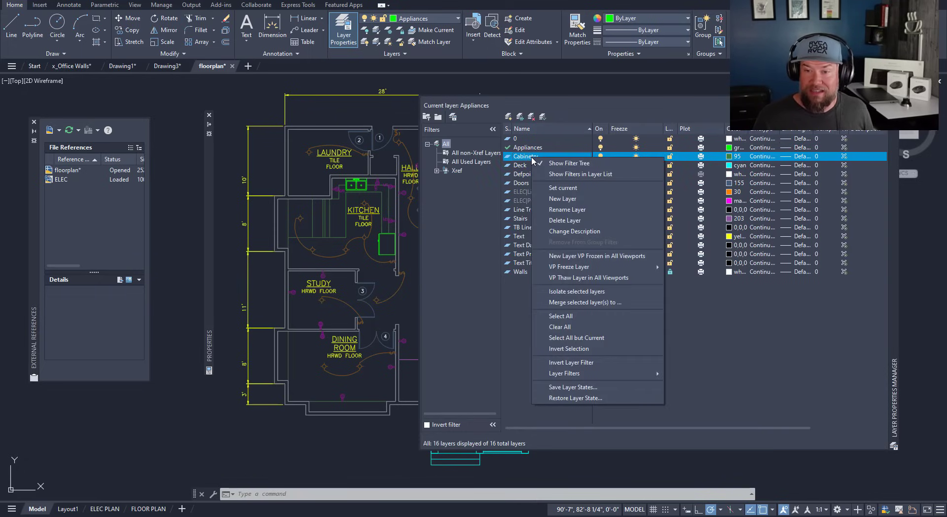
left_click(531, 117)
left_click(531, 118)
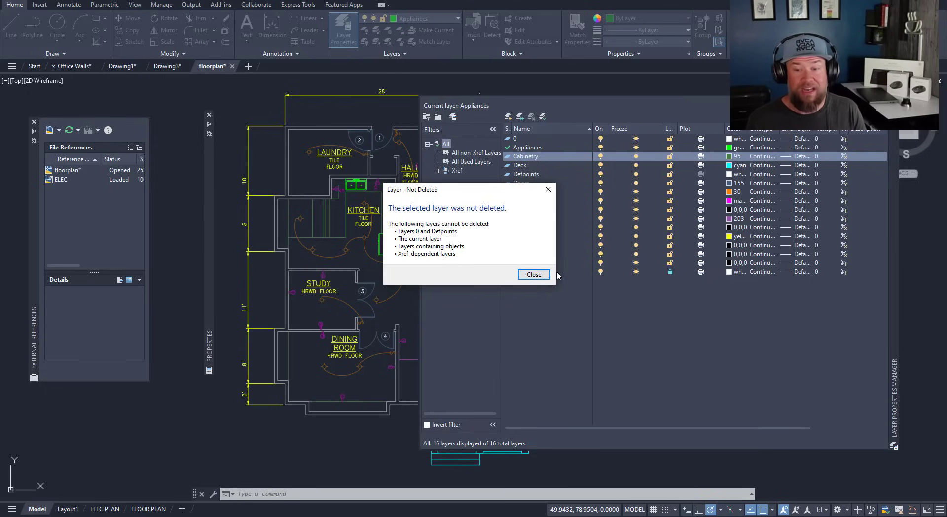
left_click(533, 275)
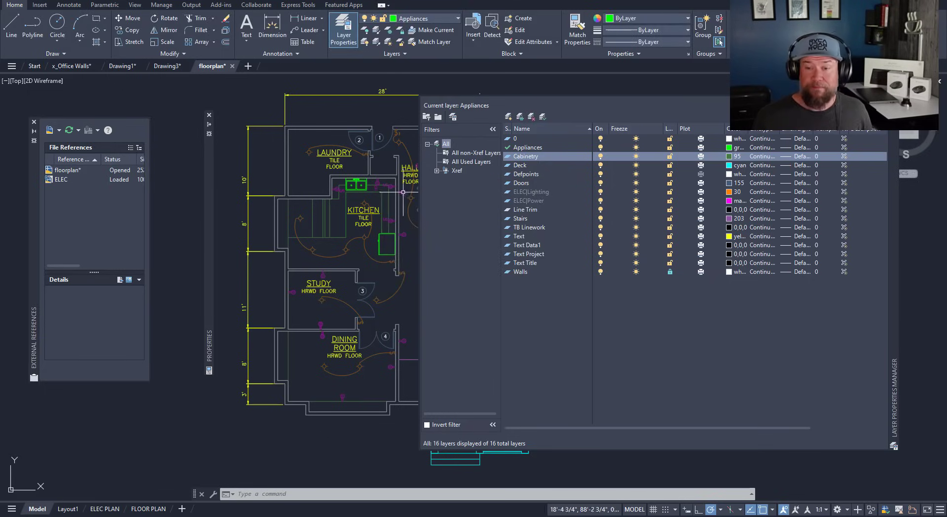
key("Escape")
key("Escape")
key("Escape")
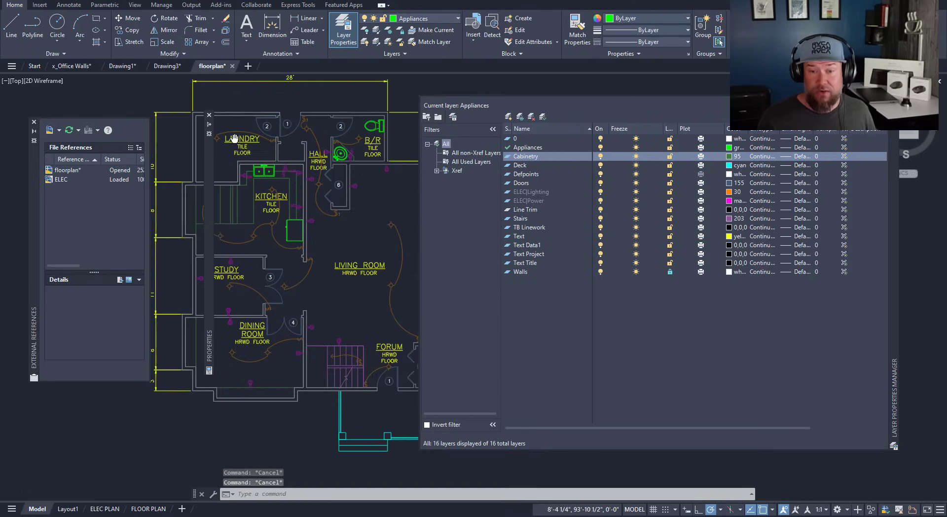
middle_click_drag(403, 178, 312, 164)
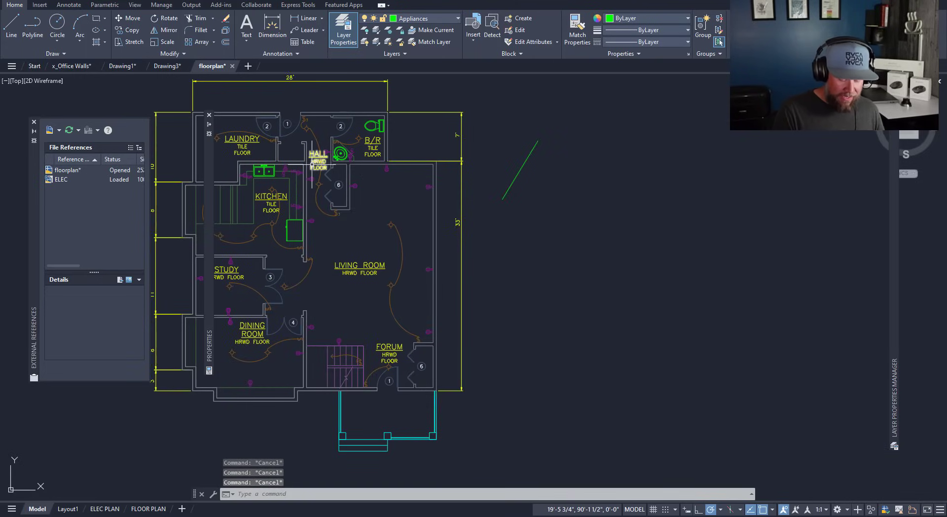
type("LAYDEL")
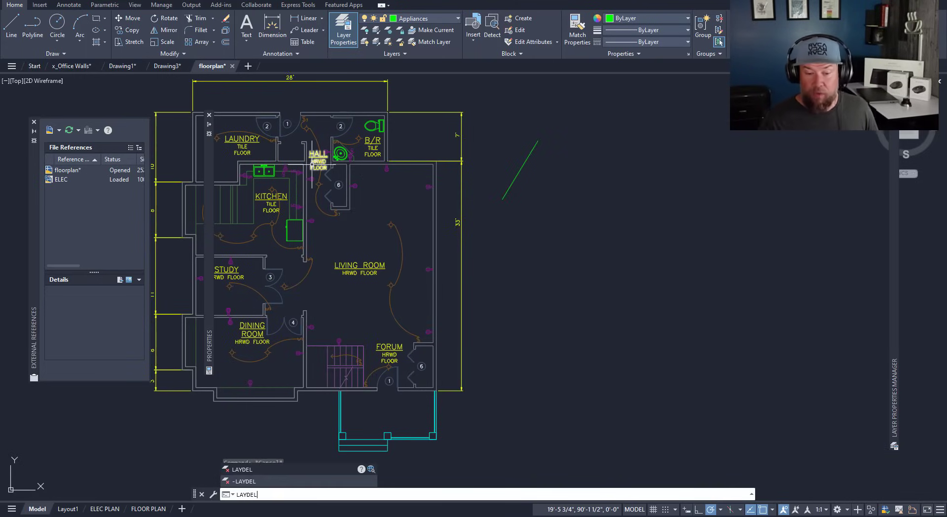
key("Return")
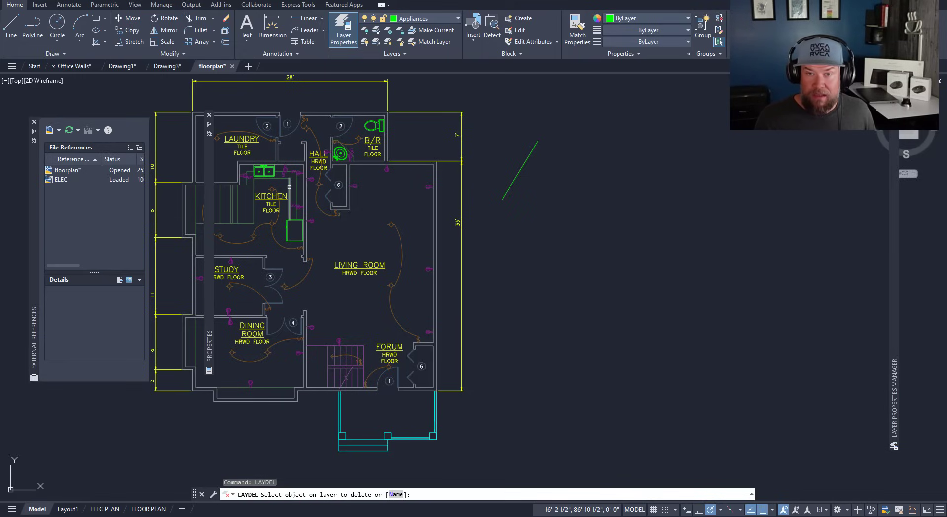
left_click(288, 187)
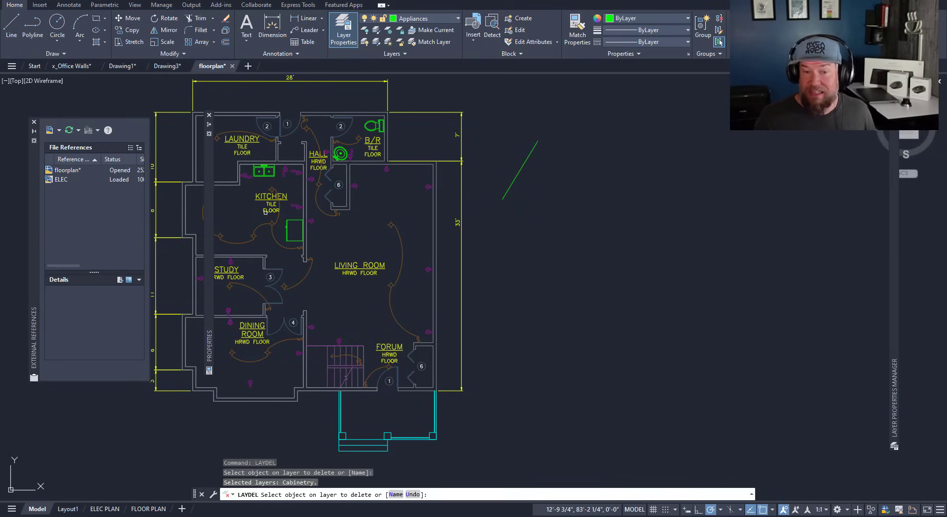
scroll(265, 212, "up", 2)
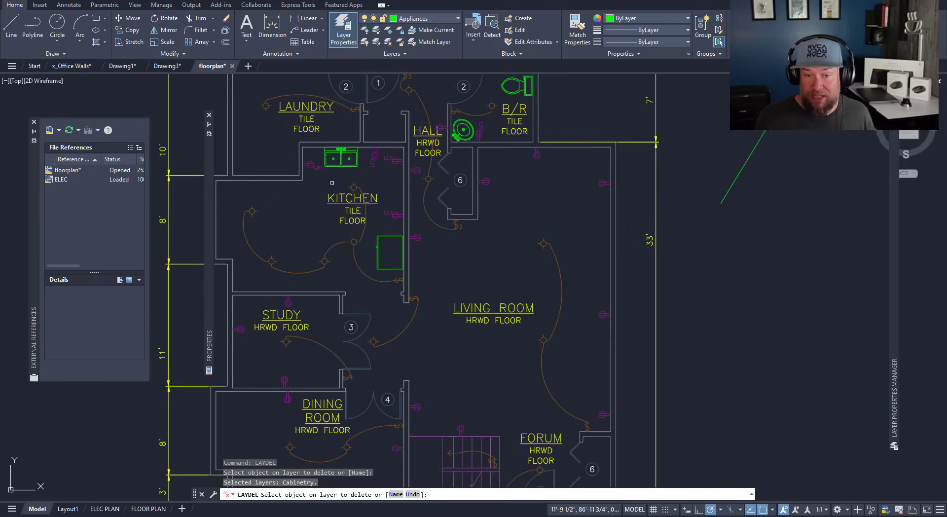
scroll(267, 197, "down", 2)
key("Escape")
key("Escape")
scroll(250, 203, "up", 2)
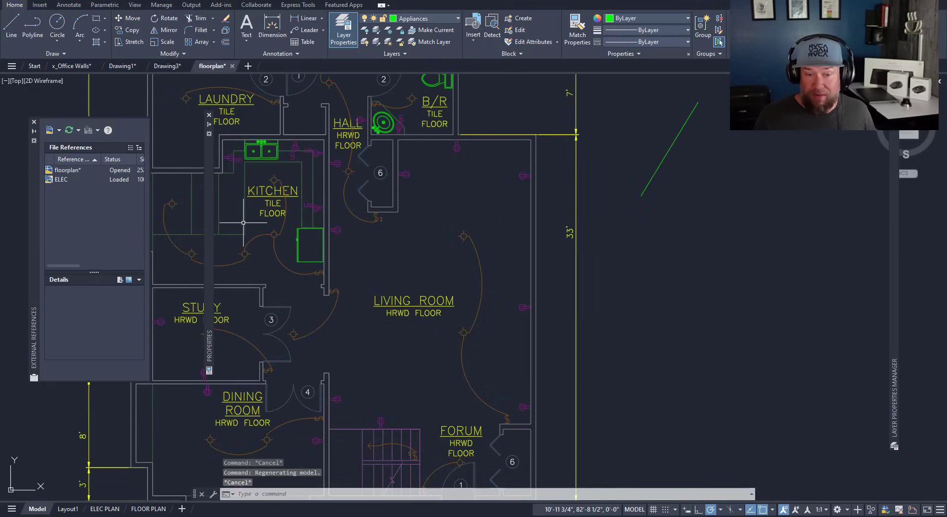
middle_click_drag(265, 214, 335, 228)
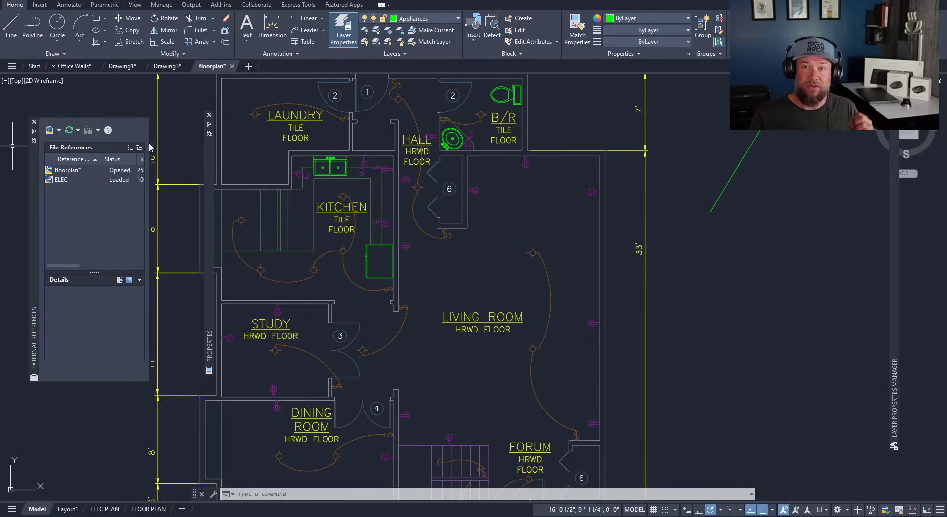
mouse_move(210, 136)
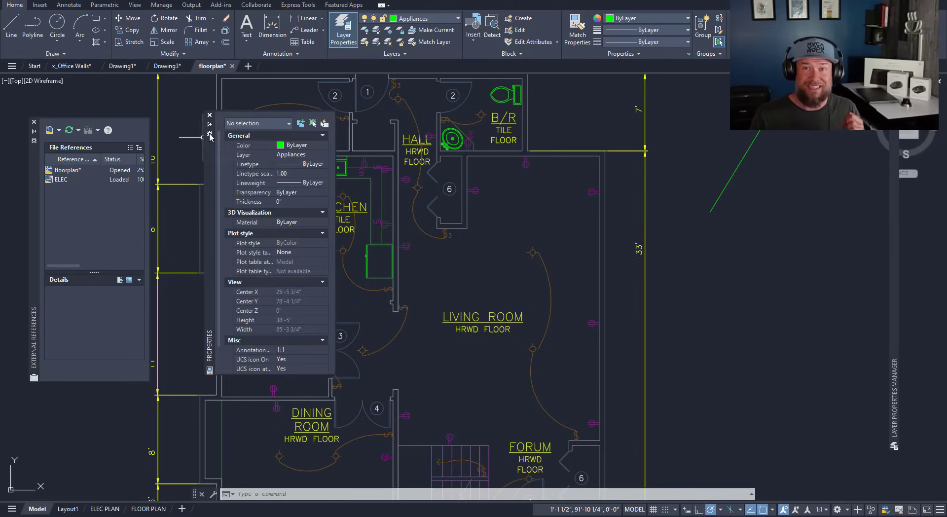
left_click(546, 203)
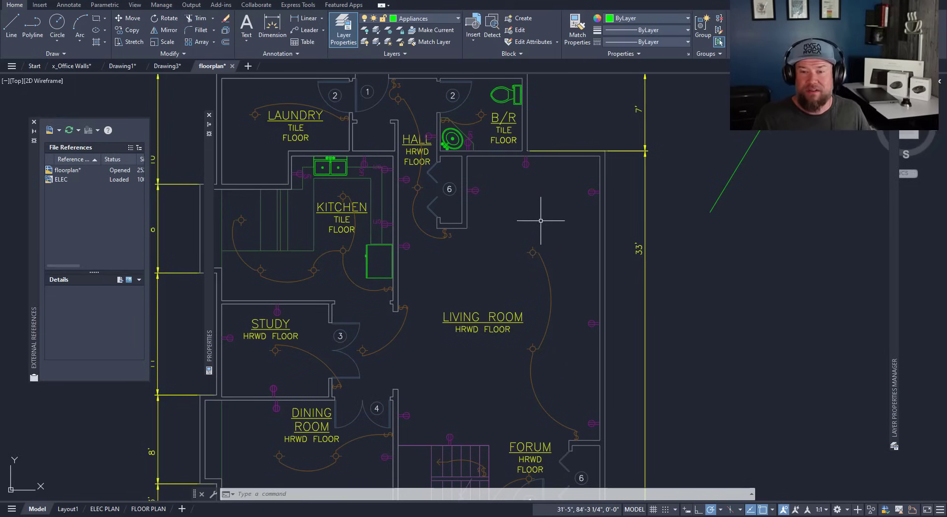
left_click(540, 237)
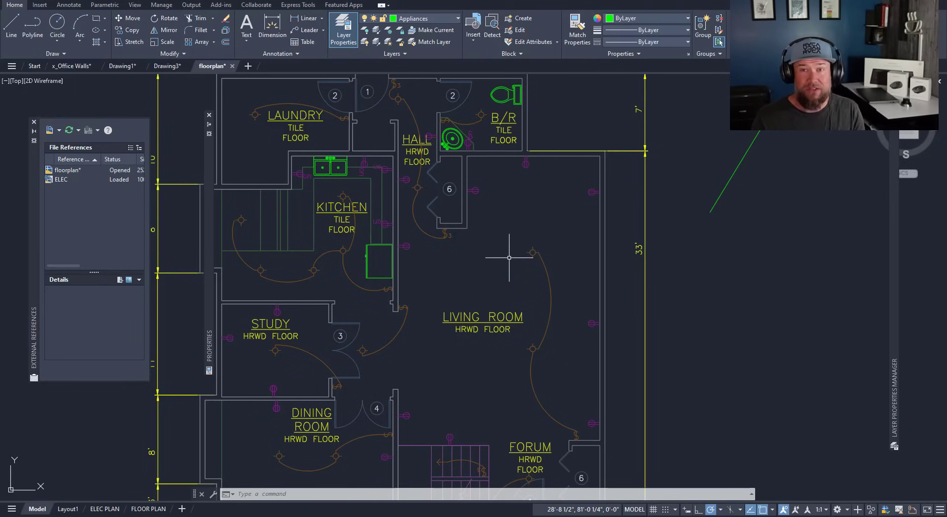
middle_click_drag(537, 257, 517, 263)
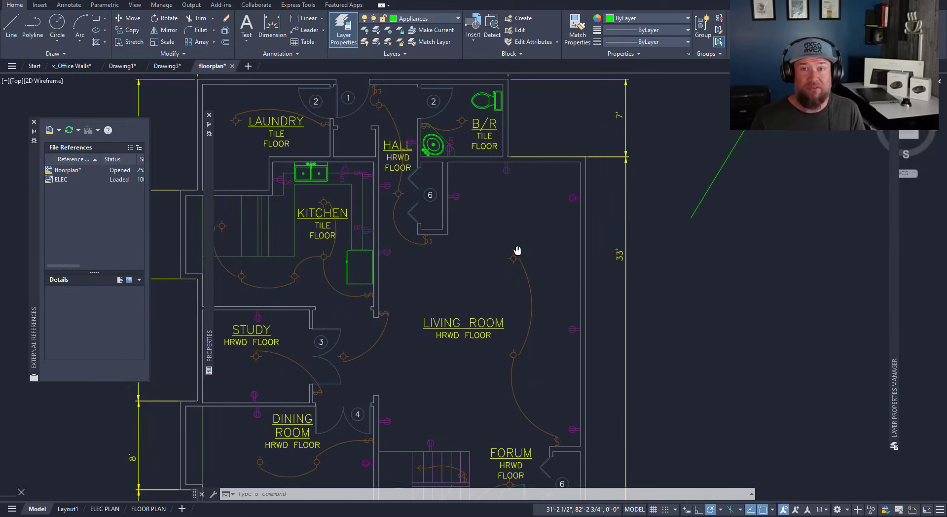
scroll(513, 231, "down", 4)
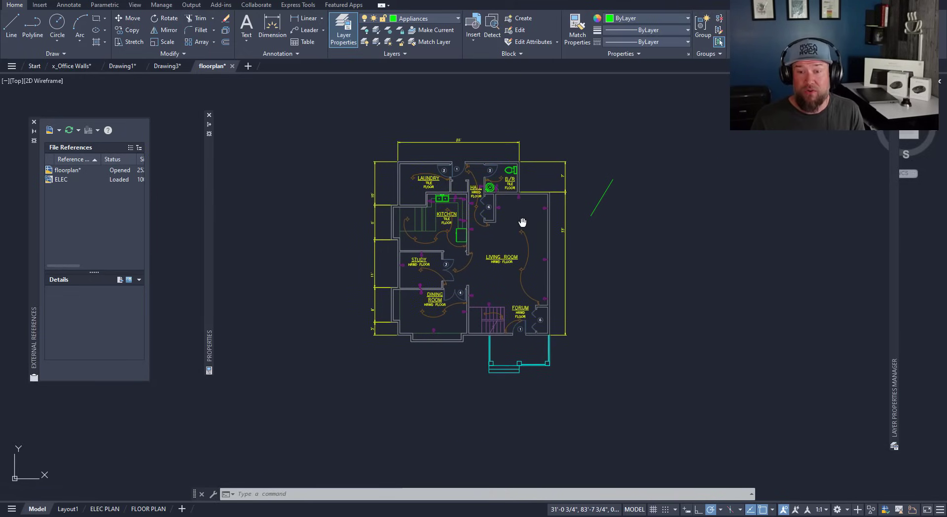
scroll(510, 230, "up", 5)
middle_click_drag(514, 238, 545, 239)
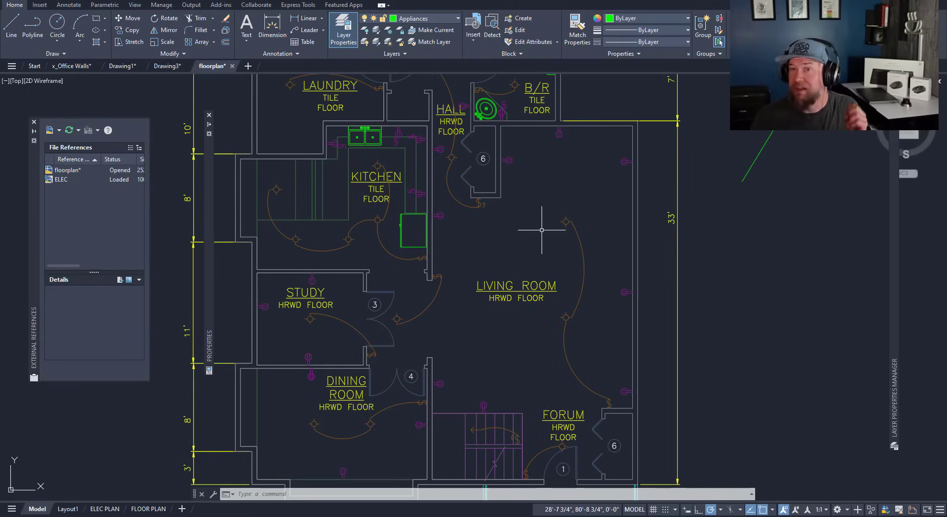